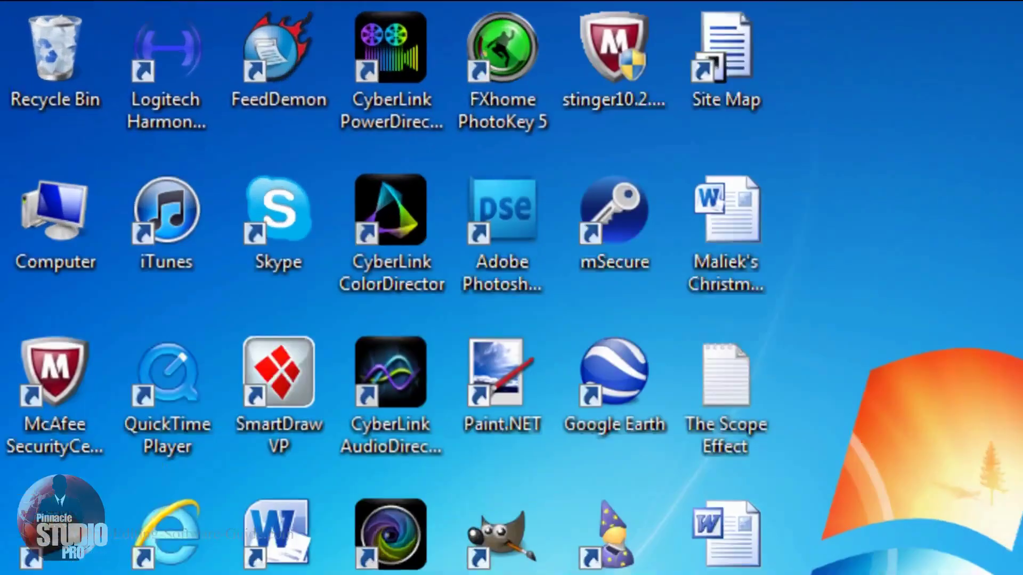
# - Open Paint.NET and create a new image 3840 pixels wide and 2160 pixels high
pyautogui.click(345, 559)
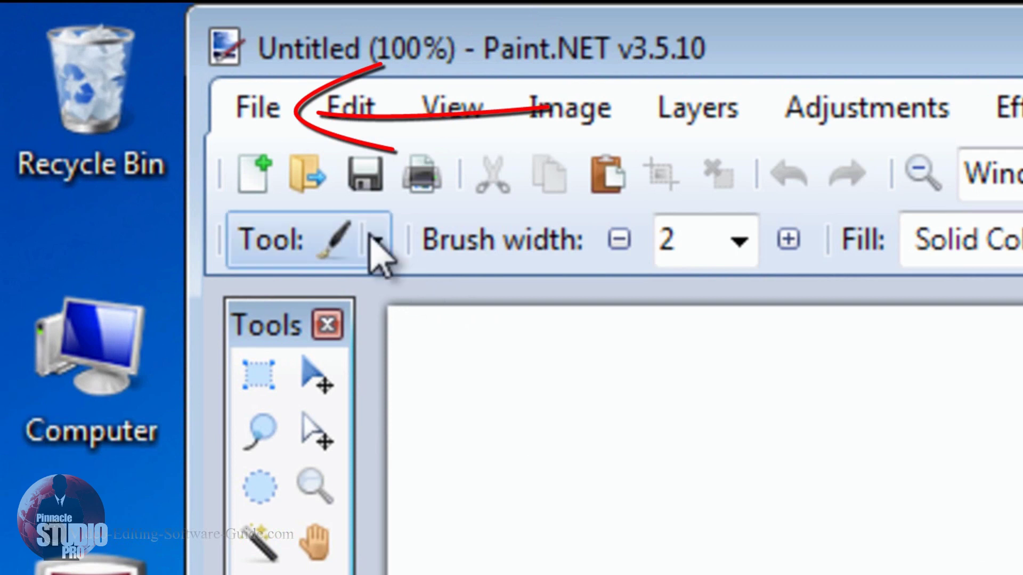
pyautogui.click(241, 112)
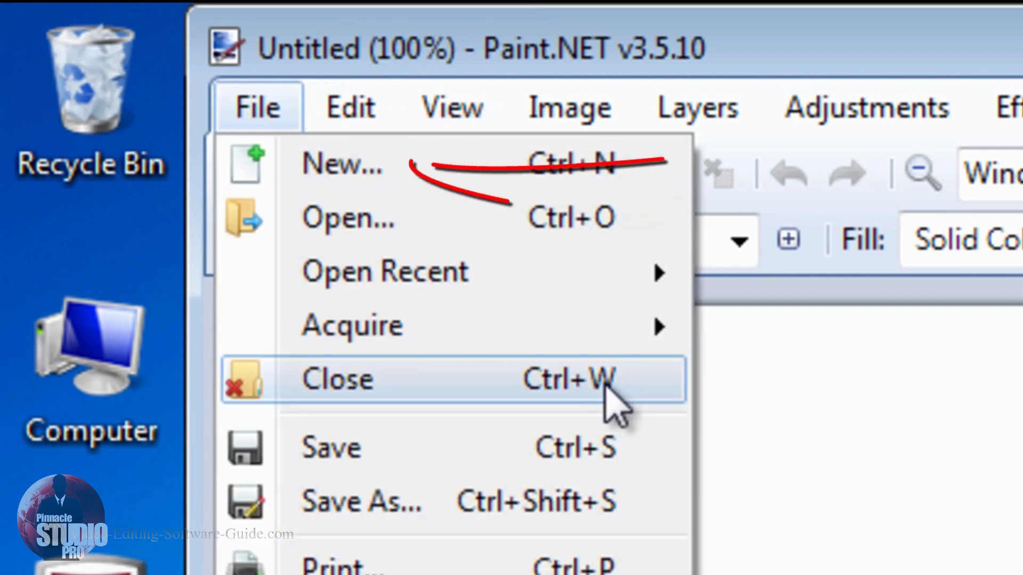
pyautogui.click(370, 176)
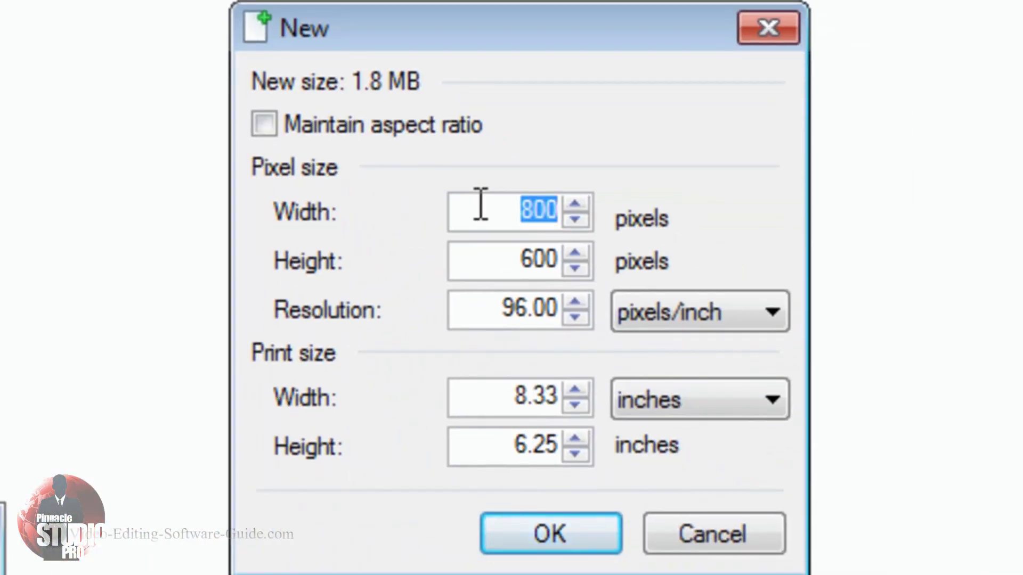
pyautogui.moveTo(481, 204); pyautogui.dragTo(563, 198)
pyautogui.write('3849')
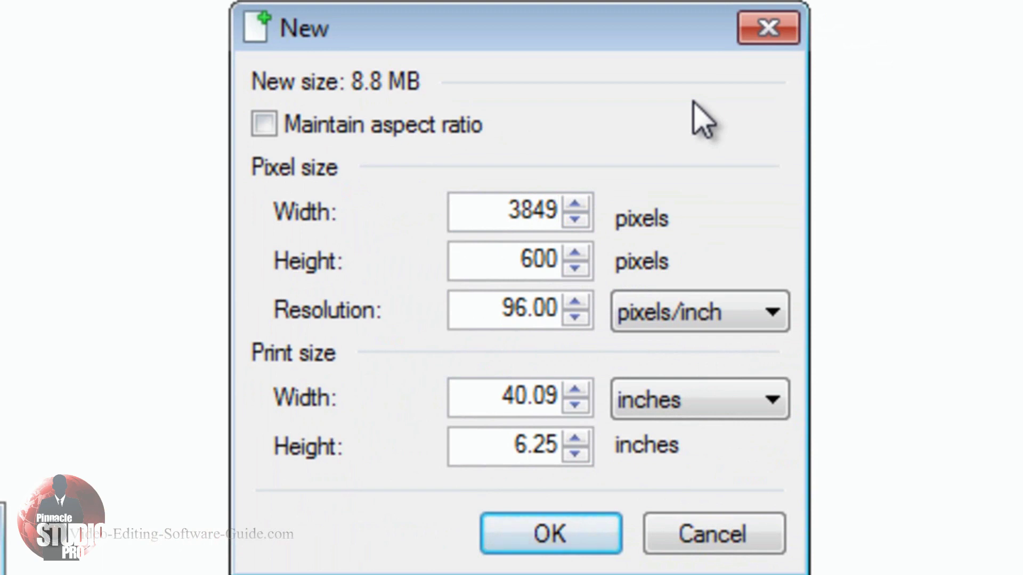
pyautogui.press('BackSpace')
pyautogui.write('0')
pyautogui.press('Tab')
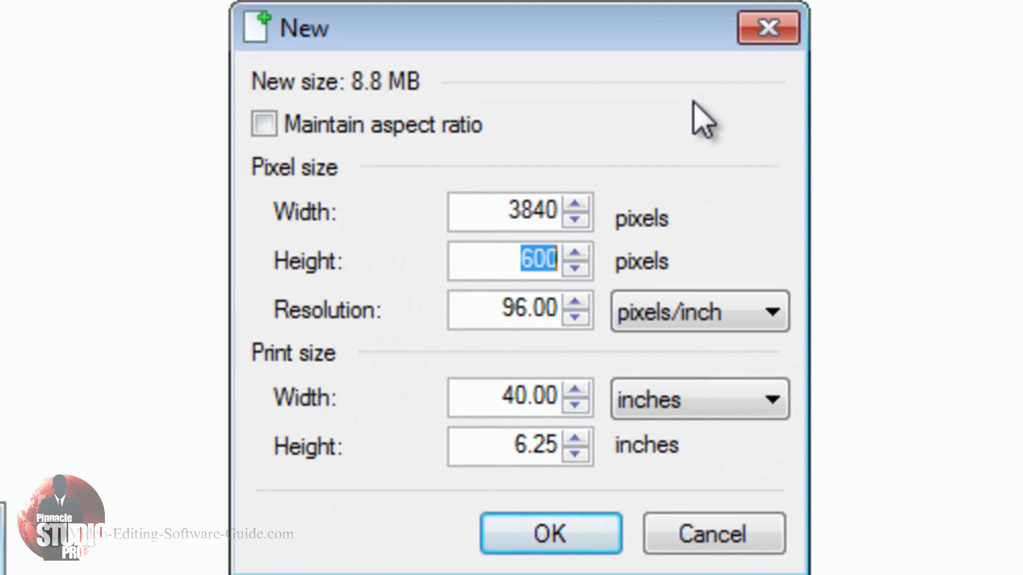
pyautogui.write('2160')
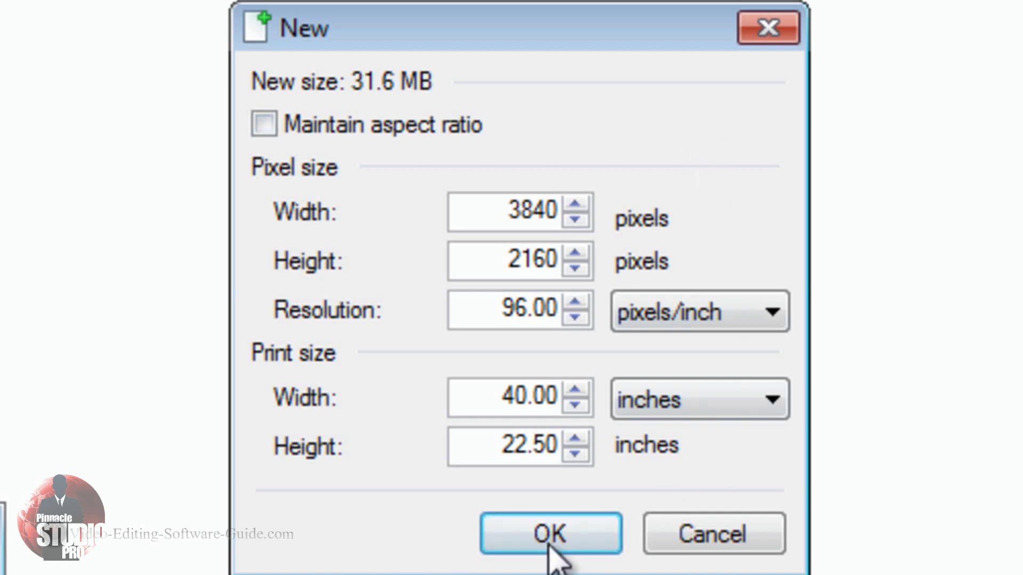
pyautogui.click(533, 527)
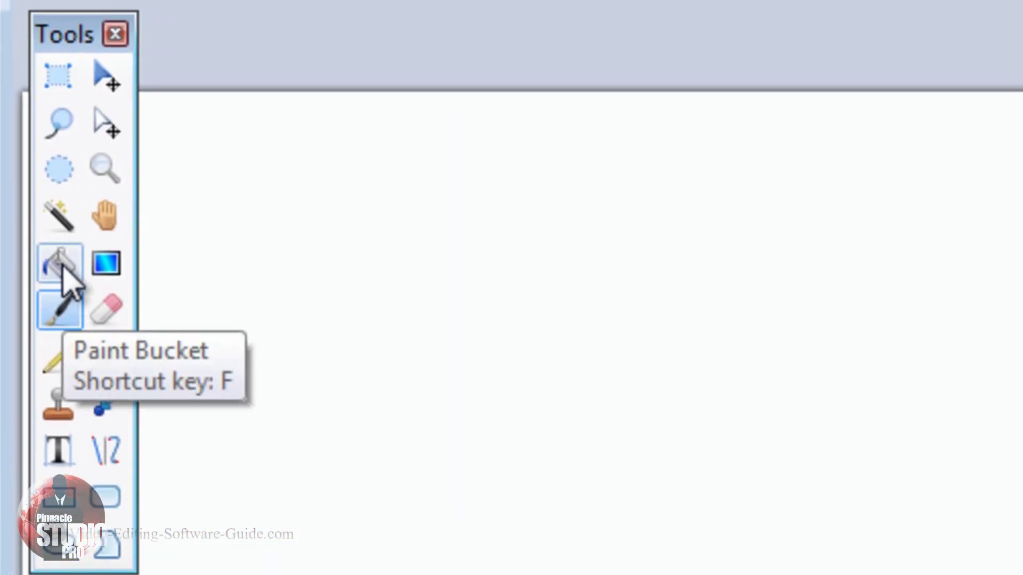
# - Fill the whole canvas with black using the Paint Bucket, and activate the Ellipse Select tool
pyautogui.click(63, 266)
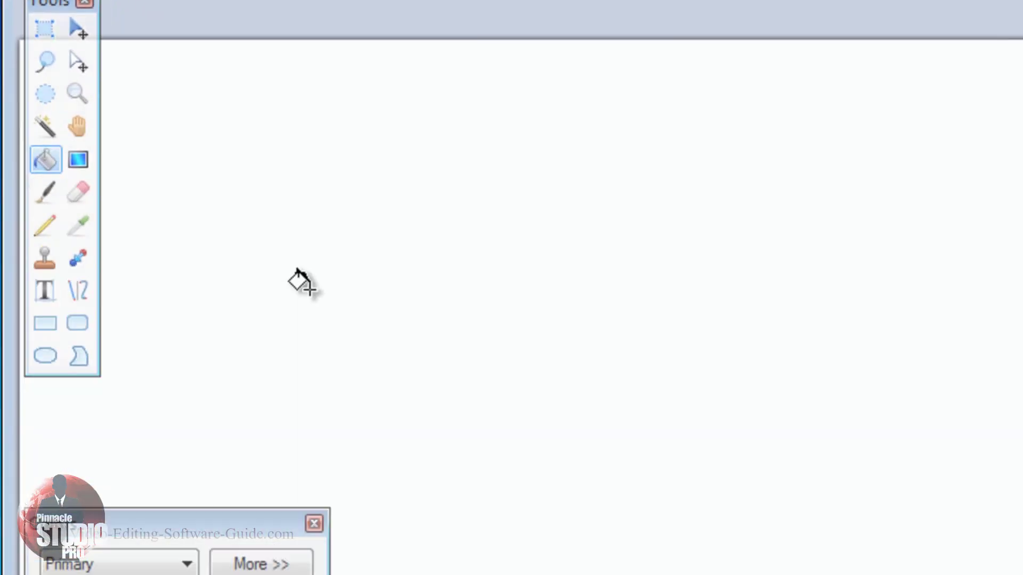
pyautogui.click(408, 206)
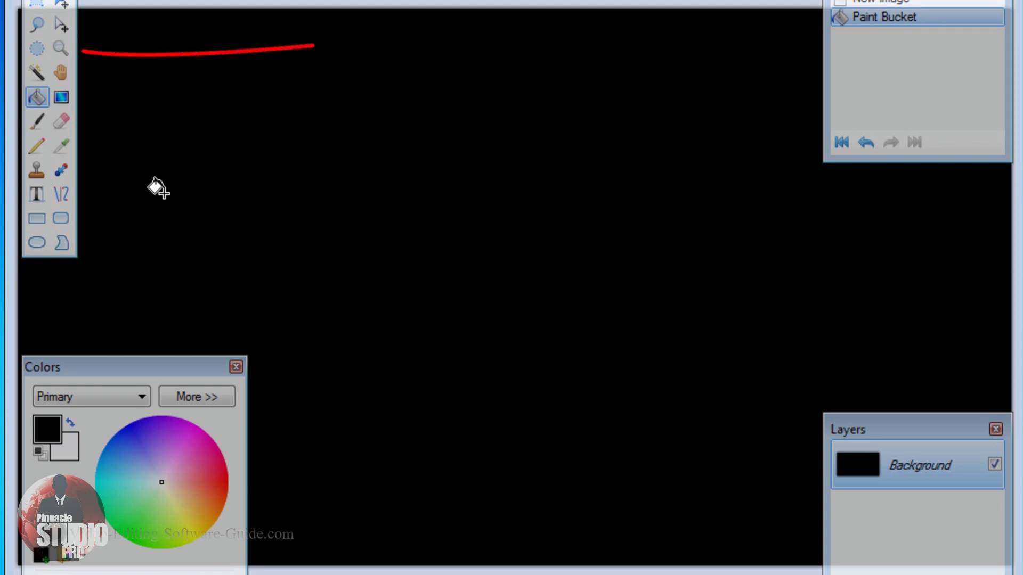
pyautogui.click(33, 48)
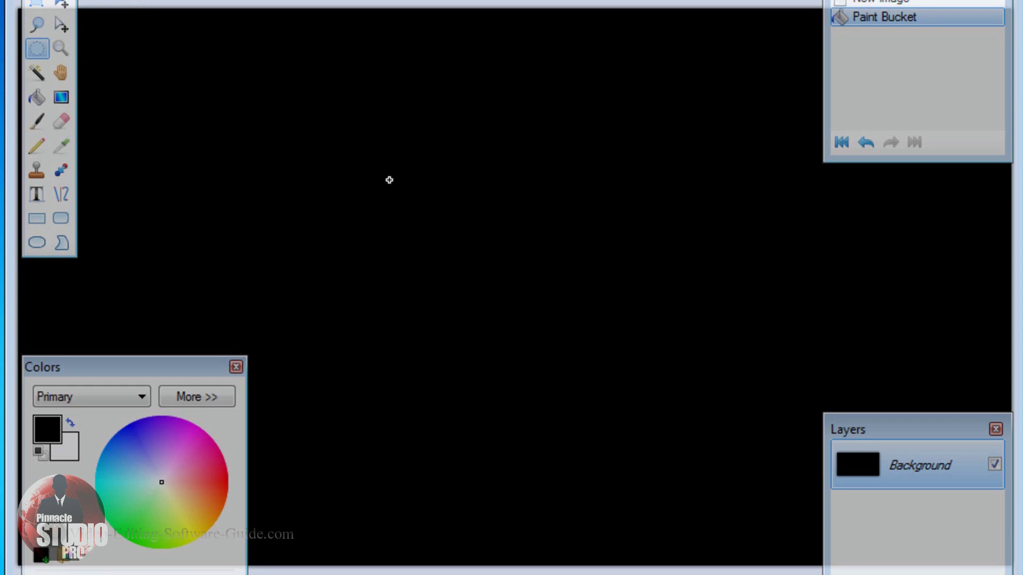
pyautogui.moveTo(388, 178)
pyautogui.mouseDown()
pyautogui.moveTo(468, 270)
pyautogui.moveTo(554, 317)
pyautogui.moveTo(625, 403)
pyautogui.moveTo(631, 388)
pyautogui.mouseUp()
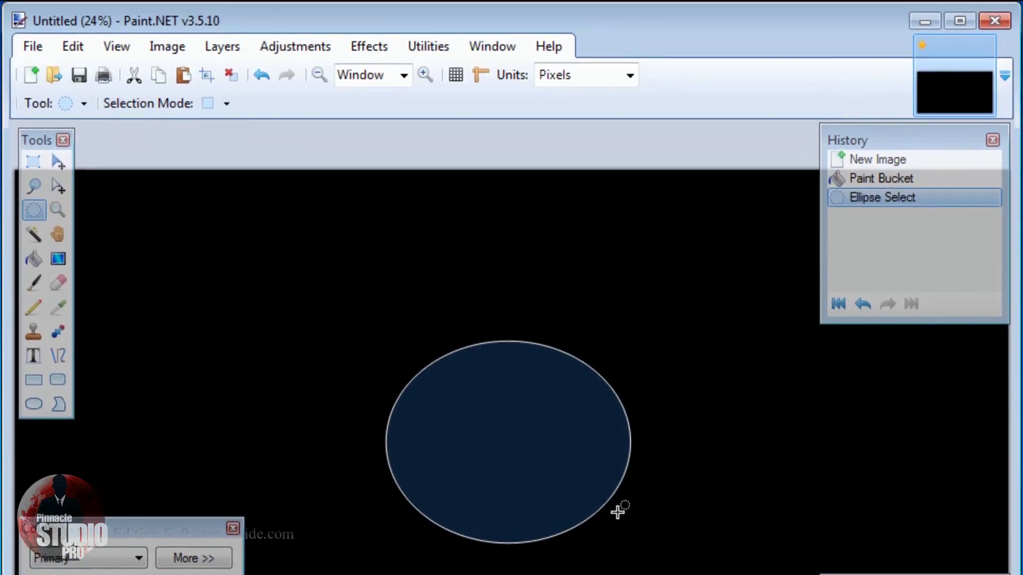
pyautogui.click(71, 51)
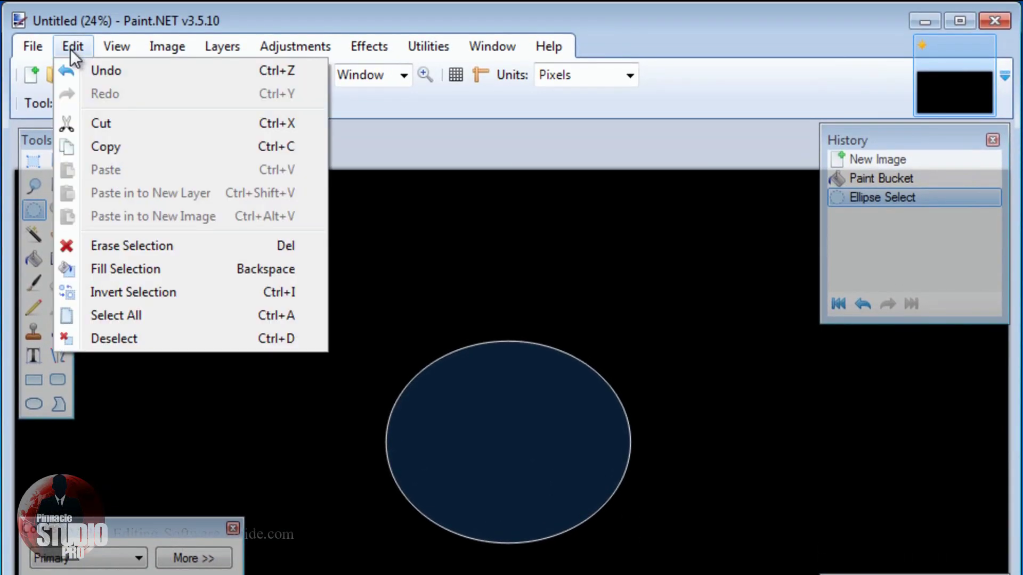
pyautogui.click(94, 72)
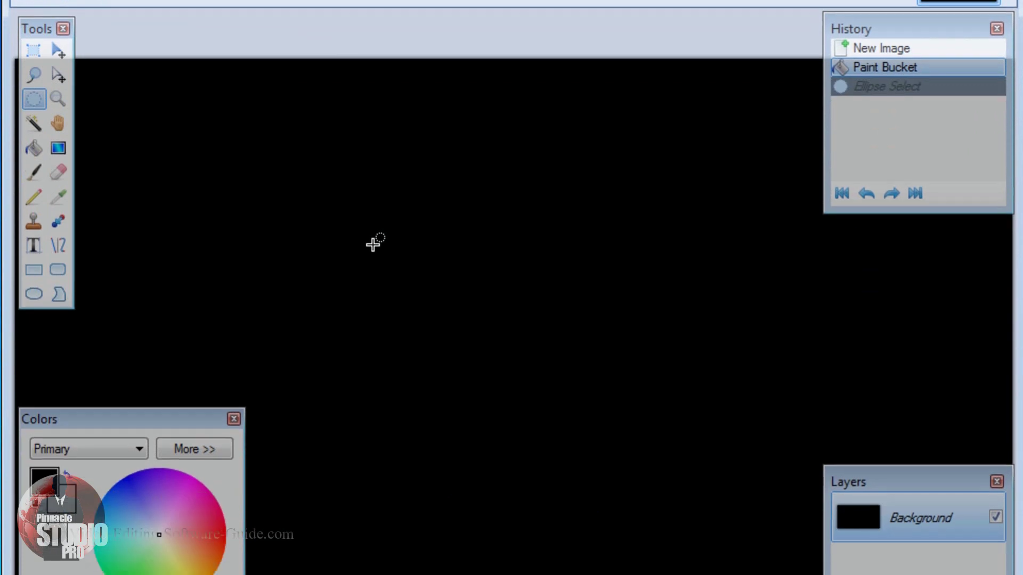
# - Select a large, slightly wide ellipse in the middle of the black canvas and erase its contents
pyautogui.moveTo(372, 354); pyautogui.dragTo(459, 438)
pyautogui.moveTo(458, 275); pyautogui.dragTo(617, 383)
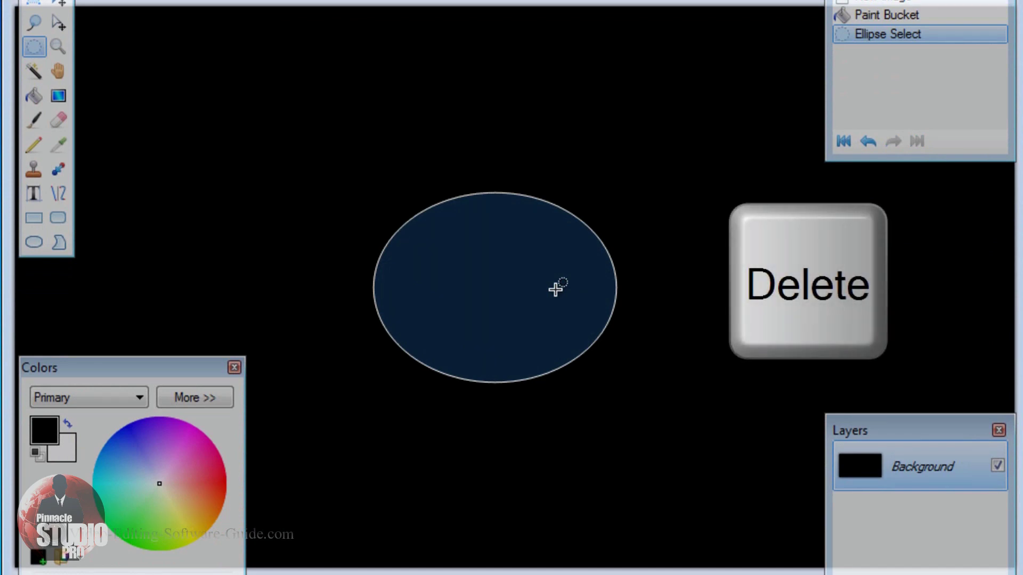
pyautogui.press('Delete')
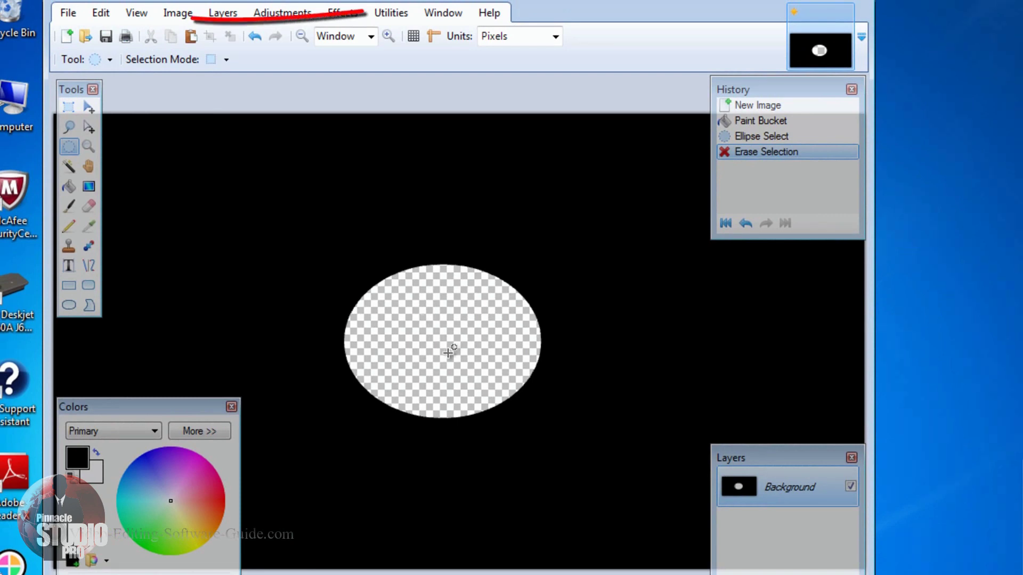
# - Select the entire image and move its pixels slightly to the right with Move Selected Pixels to reposition the transparent oval
pyautogui.click(140, 14)
pyautogui.click(164, 33)
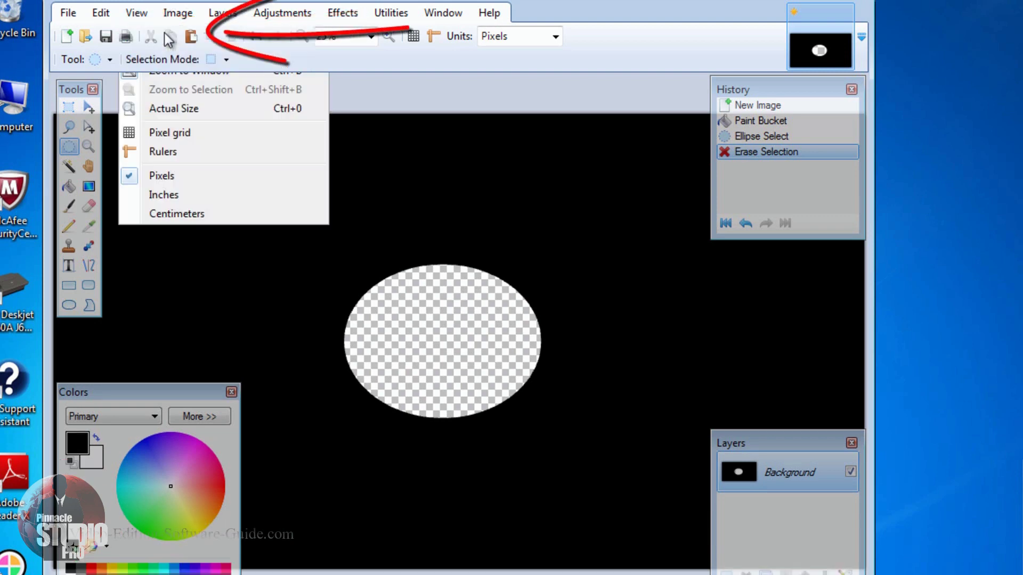
pyautogui.click(135, 14)
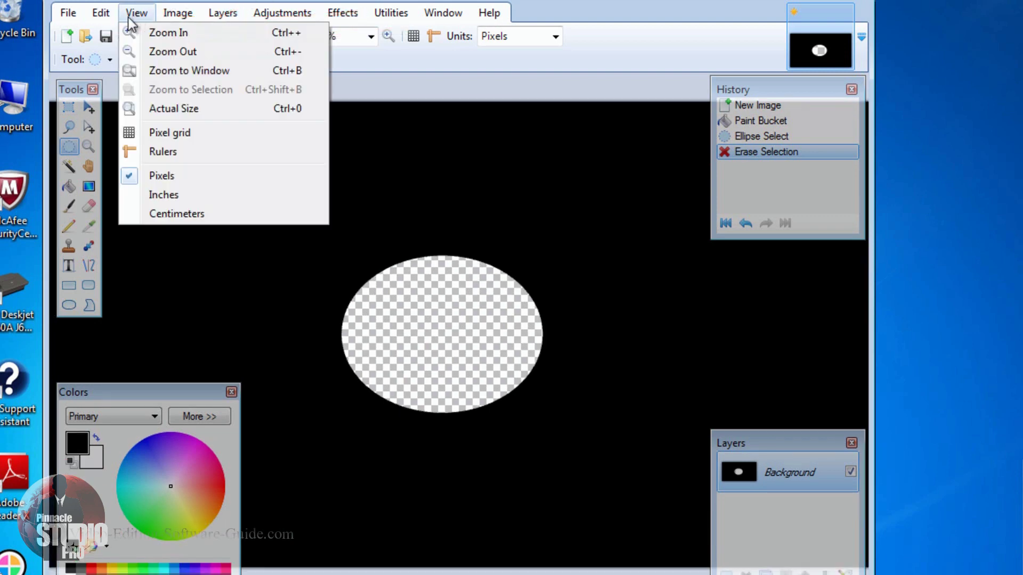
pyautogui.click(168, 36)
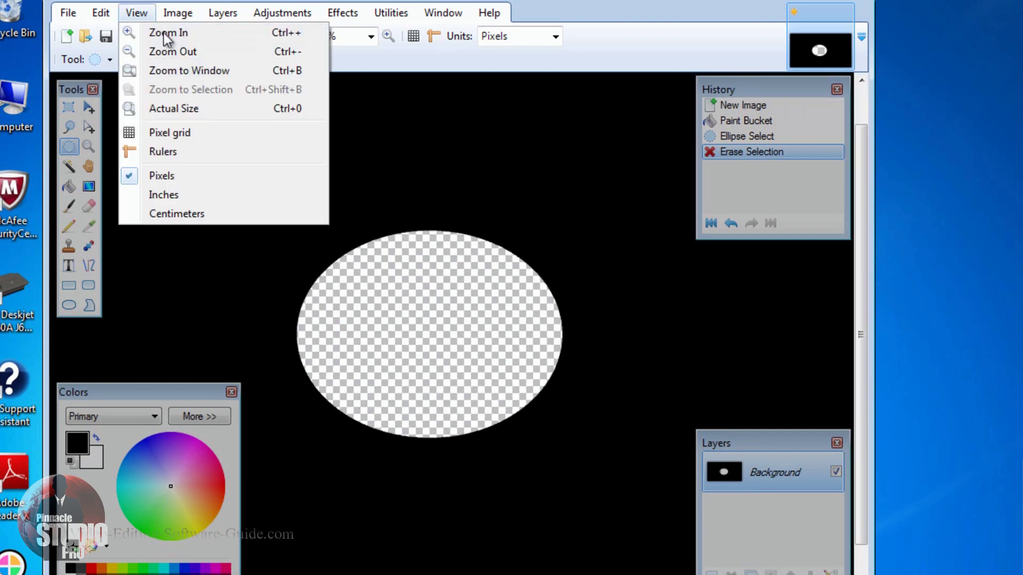
pyautogui.click(164, 33)
pyautogui.click(148, 18)
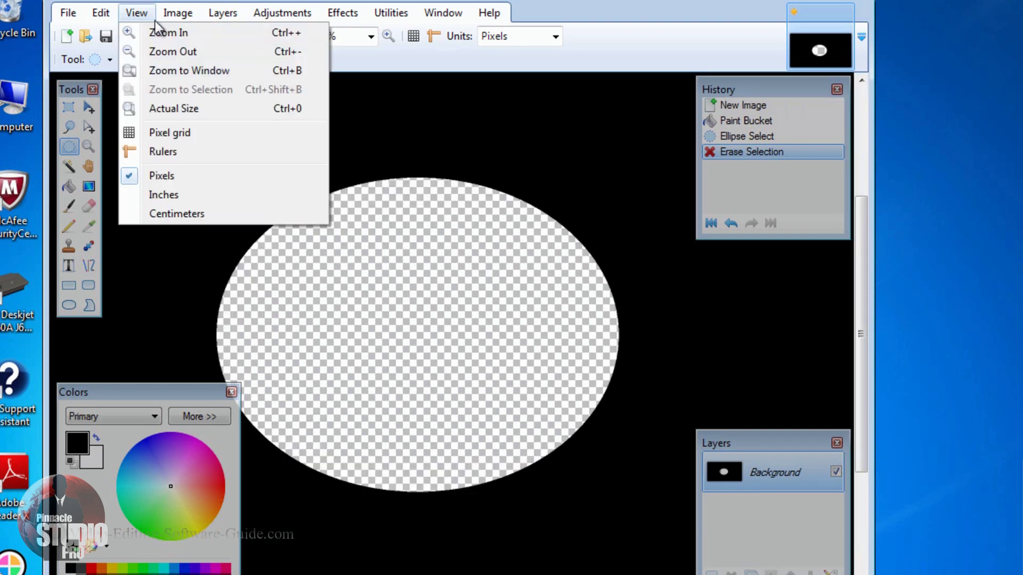
pyautogui.click(152, 34)
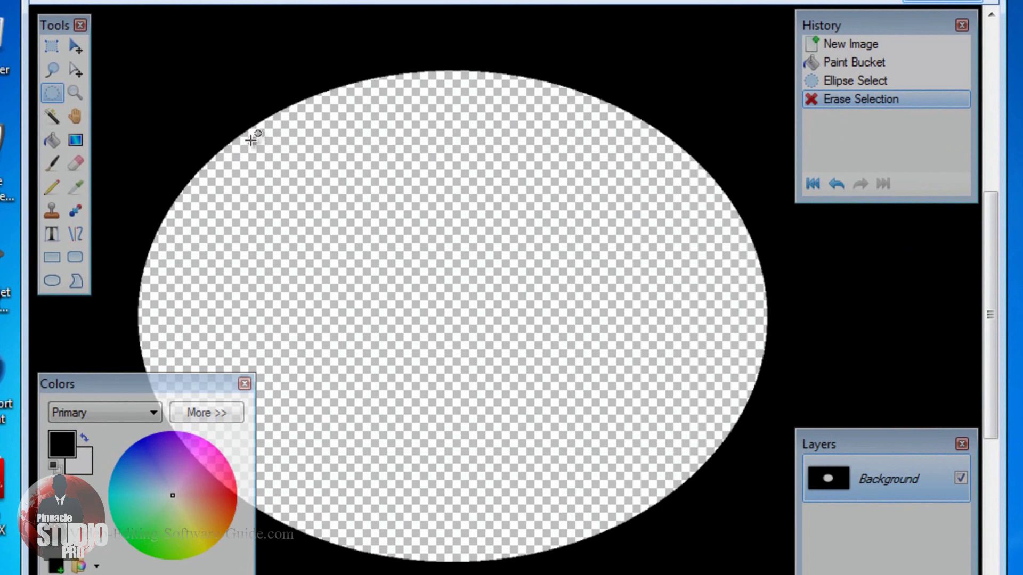
pyautogui.click(80, 45)
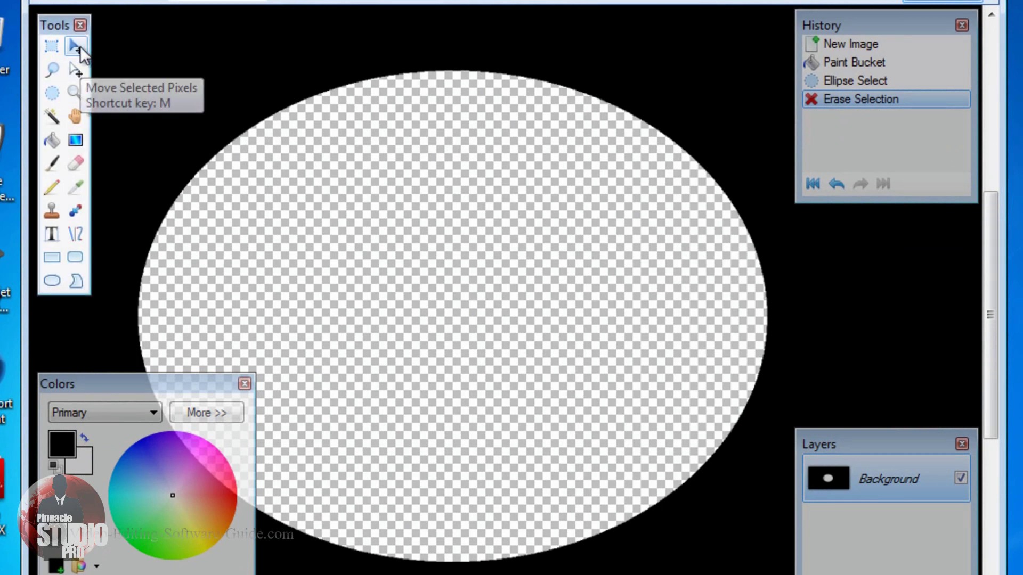
pyautogui.hotkey('ctrl', 'a')
pyautogui.moveTo(267, 78)
pyautogui.mouseDown()
pyautogui.moveTo(306, 78)
pyautogui.moveTo(279, 68)
pyautogui.mouseUp()
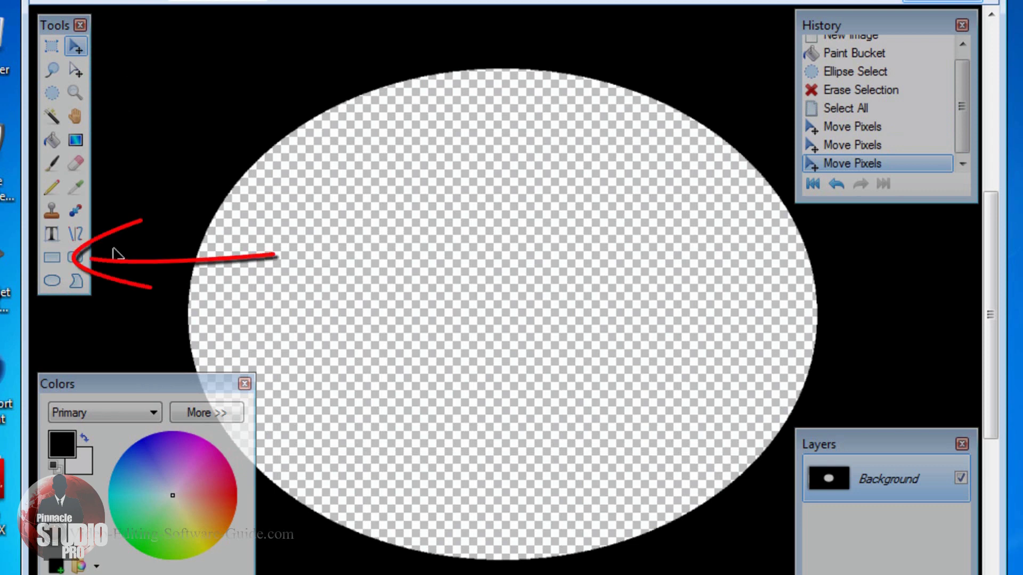
# - Draw a thin vertical rectangle through the middle of the oval from edge to edge and fill it with black
pyautogui.click(52, 260)
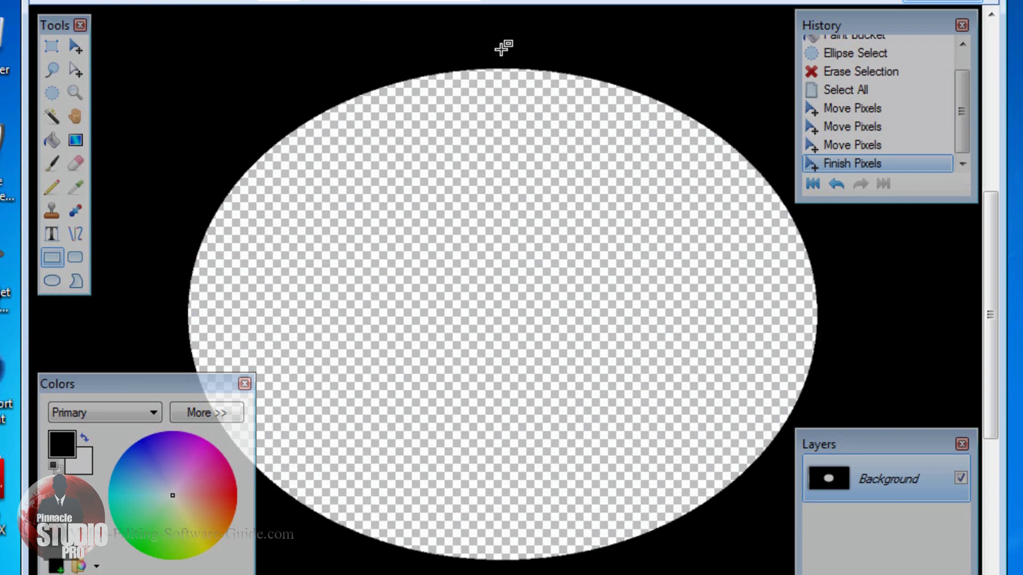
pyautogui.moveTo(501, 50); pyautogui.dragTo(509, 565)
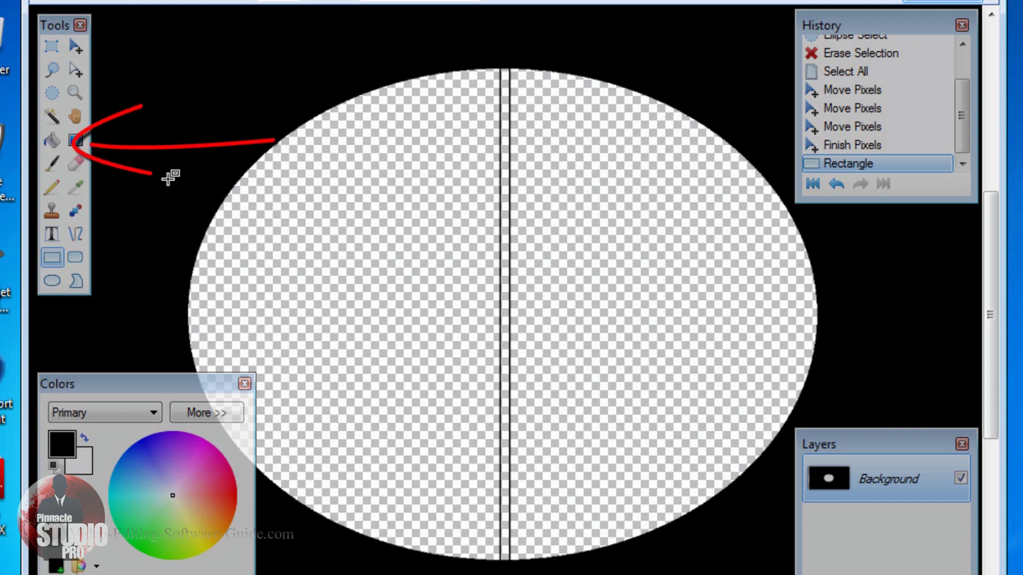
pyautogui.click(51, 140)
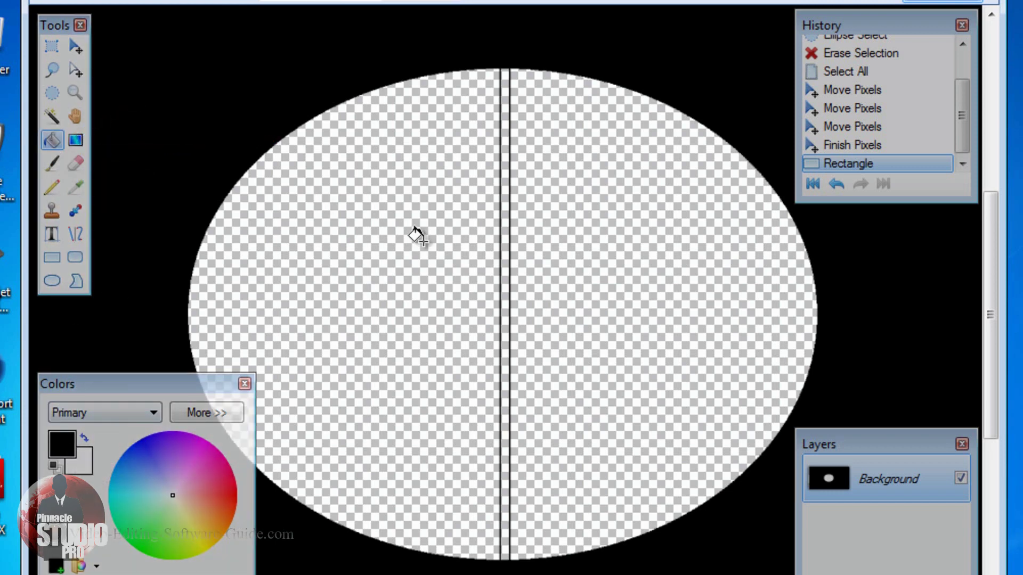
pyautogui.click(503, 268)
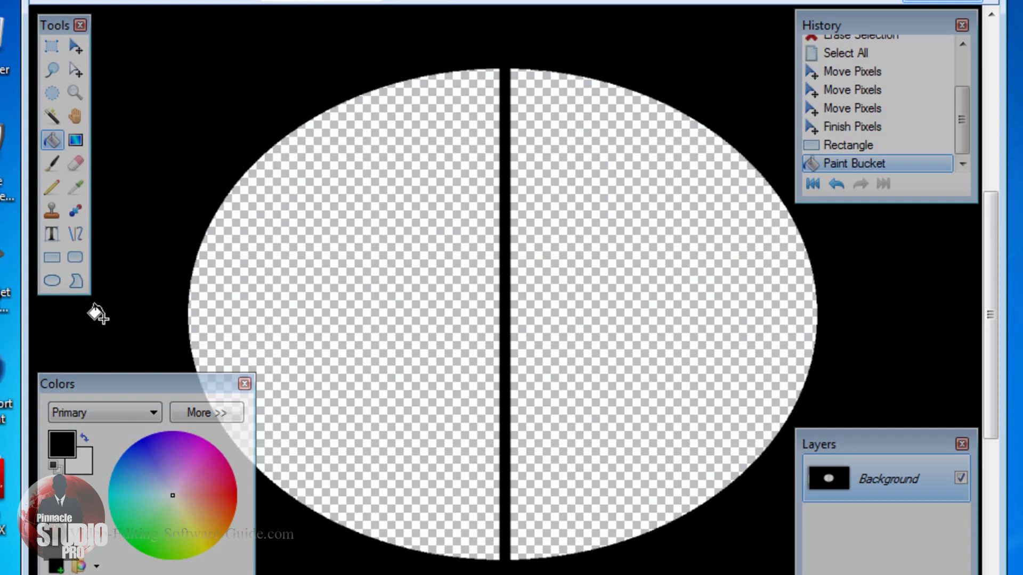
# - Draw a thin horizontal rectangle across the full width of the oval, crossing the vertical bar near the oval's middle
pyautogui.click(56, 257)
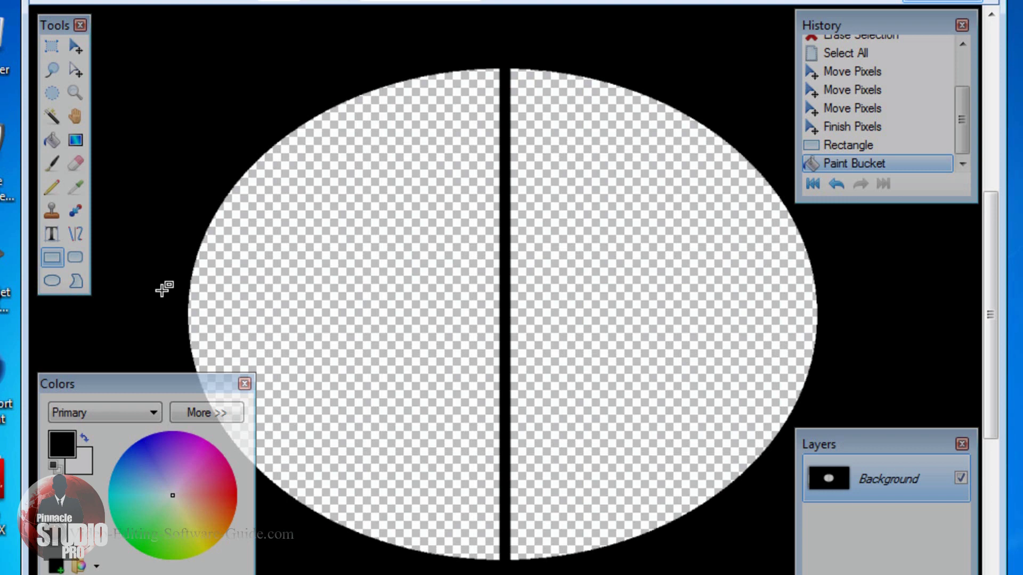
pyautogui.moveTo(162, 288)
pyautogui.mouseDown()
pyautogui.moveTo(449, 302)
pyautogui.moveTo(165, 292)
pyautogui.moveTo(246, 302)
pyautogui.moveTo(687, 294)
pyautogui.moveTo(842, 303)
pyautogui.moveTo(315, 331)
pyautogui.moveTo(162, 304)
pyautogui.mouseUp()
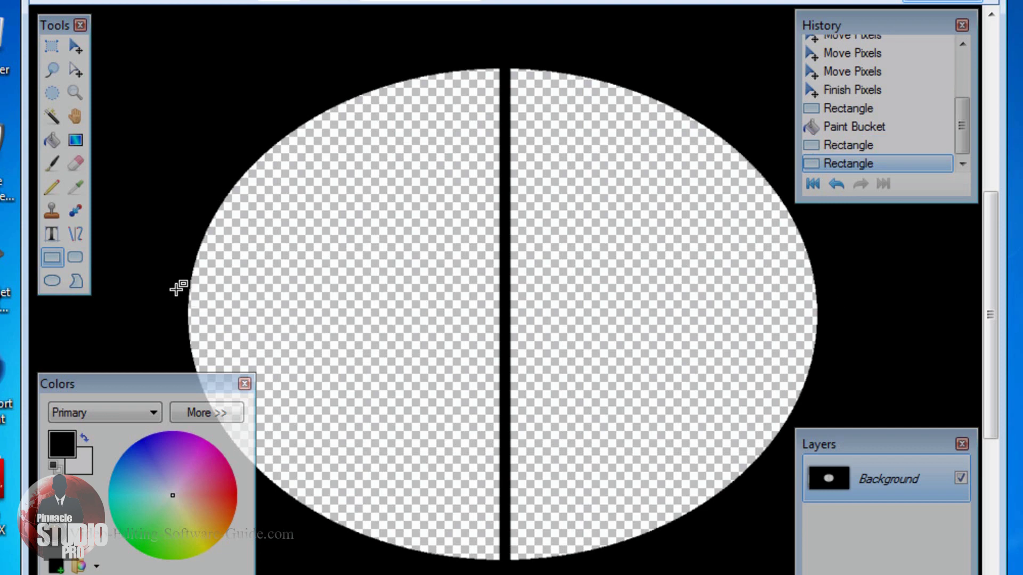
pyautogui.click(178, 287)
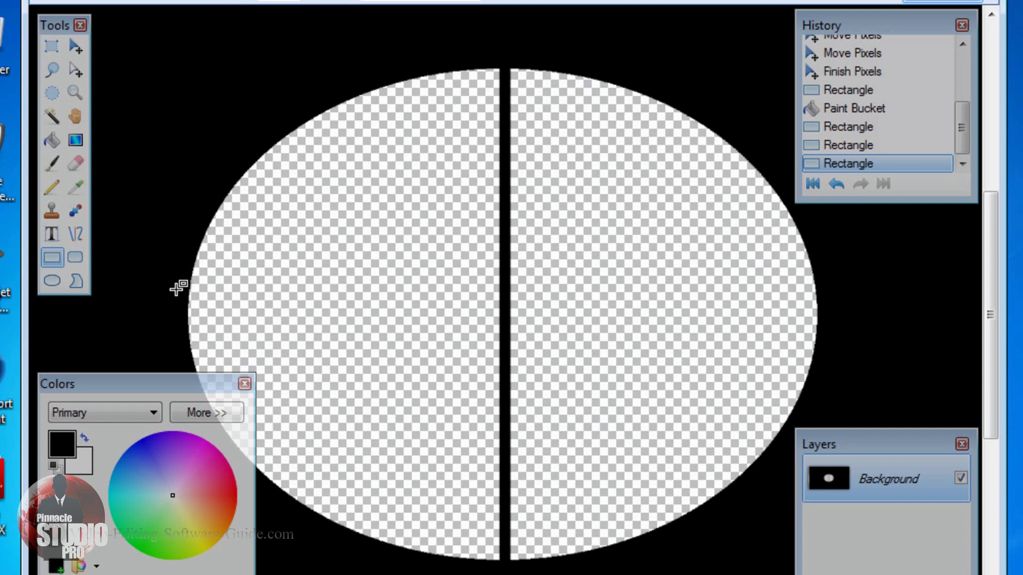
pyautogui.moveTo(187, 290); pyautogui.dragTo(845, 299)
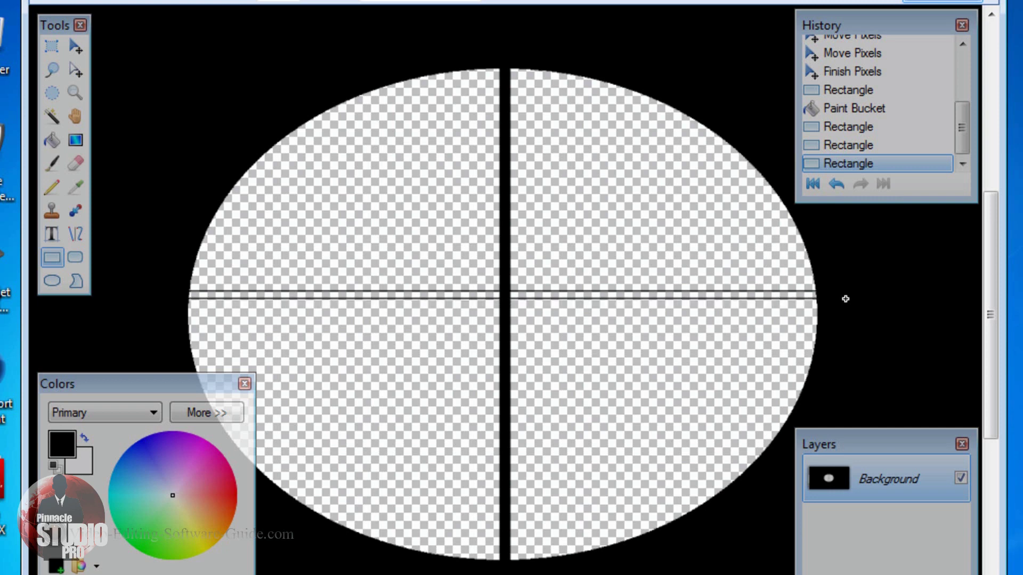
pyautogui.moveTo(845, 299); pyautogui.dragTo(847, 296)
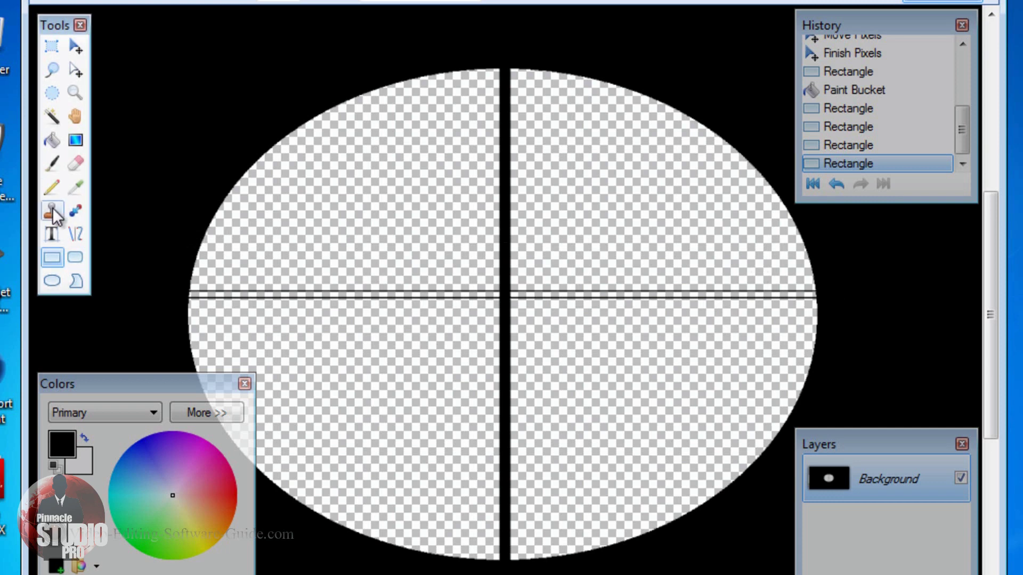
# - Fill the horizontal bar's left half with black using the Paint Bucket
pyautogui.click(51, 141)
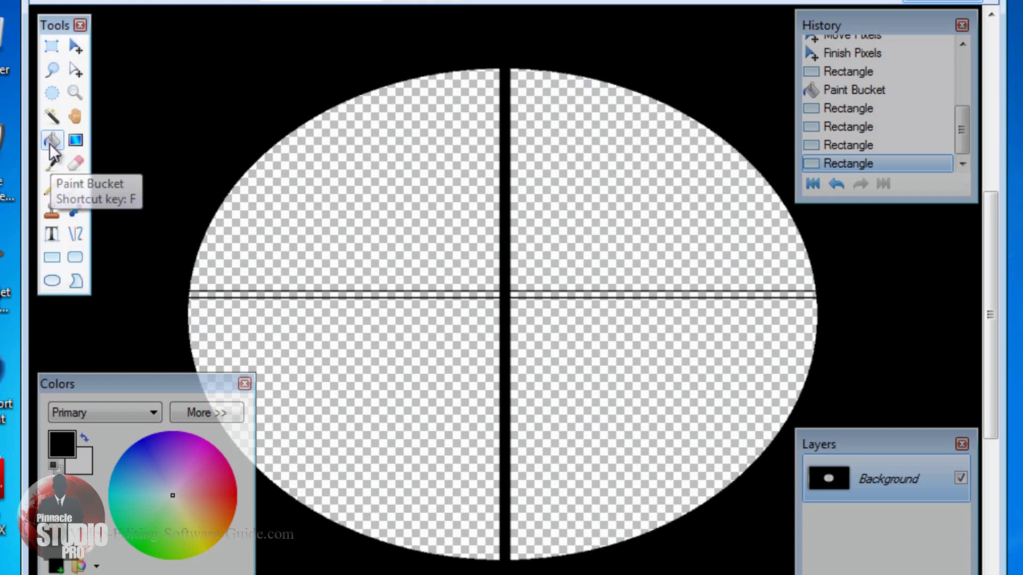
pyautogui.click(304, 294)
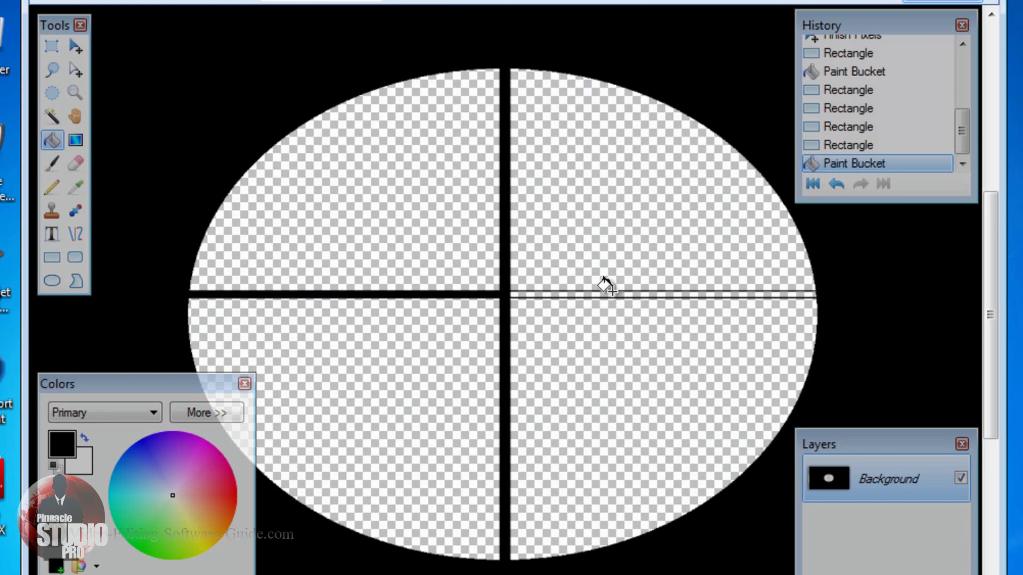
pyautogui.click(592, 252)
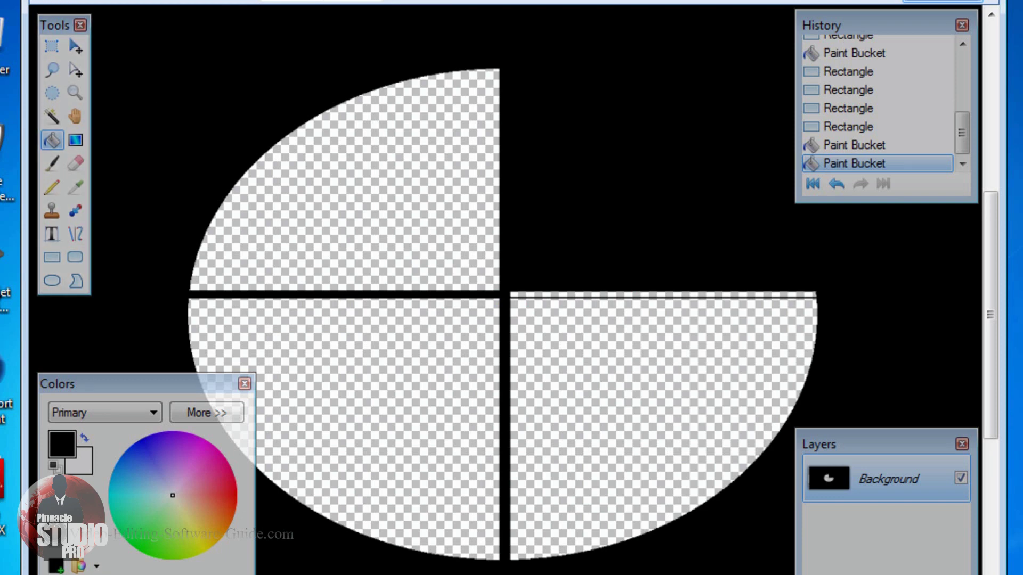
pyautogui.click(85, 2)
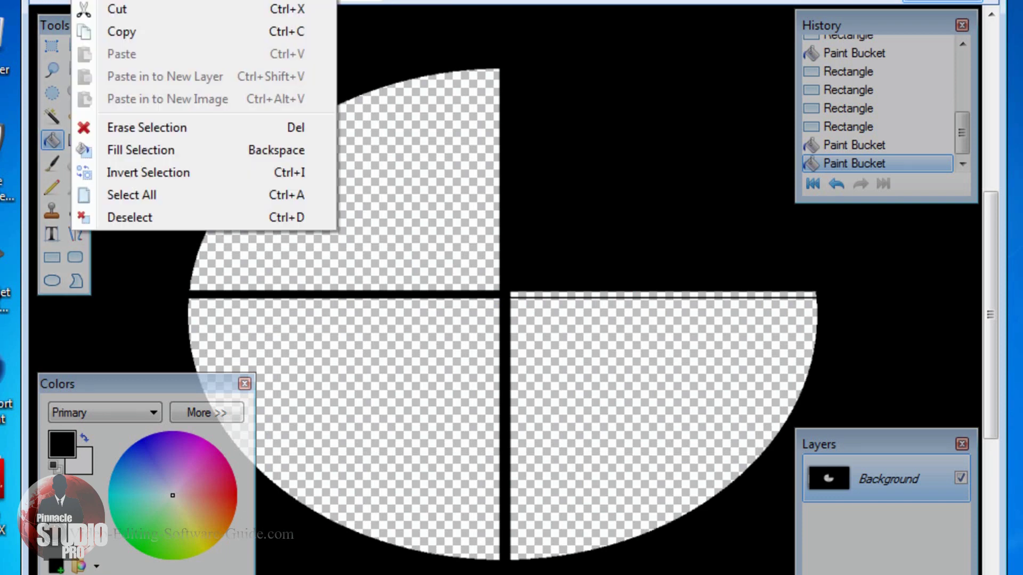
pyautogui.hotkey('ctrl', 'z')
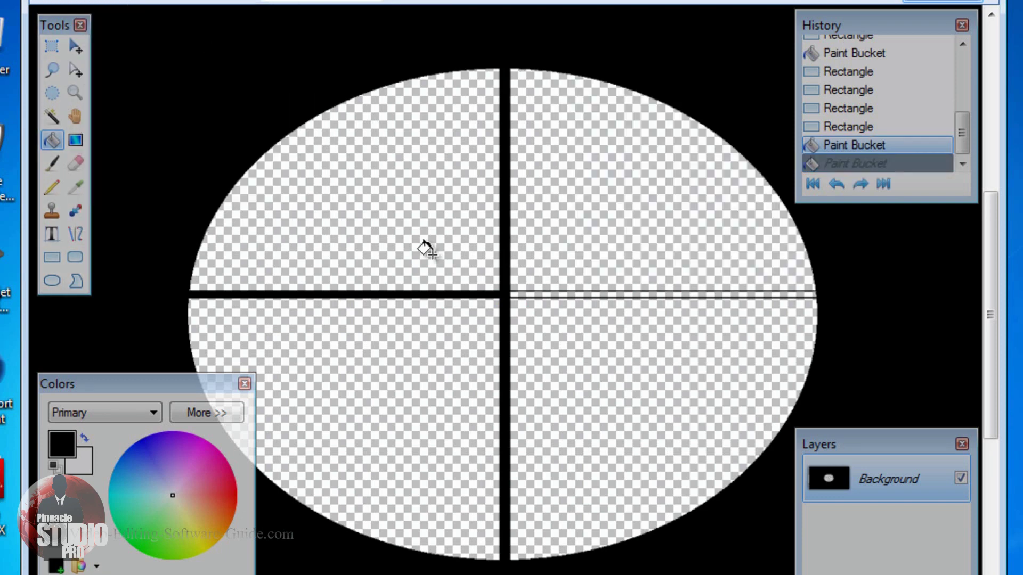
# - Fill the horizontal bar's right half with black, including its outline next to the vertical bar
pyautogui.click(528, 288)
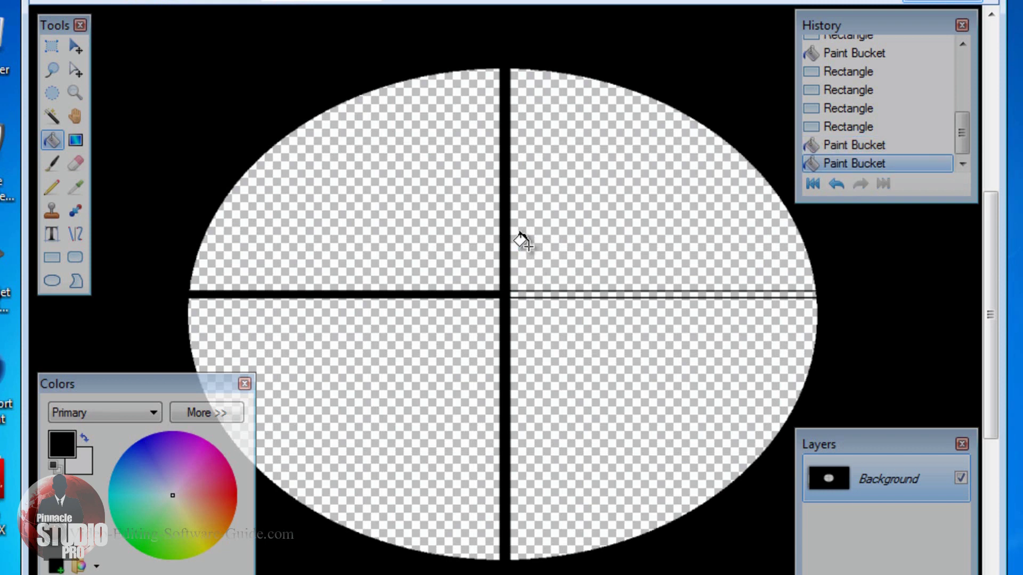
pyautogui.click(588, 294)
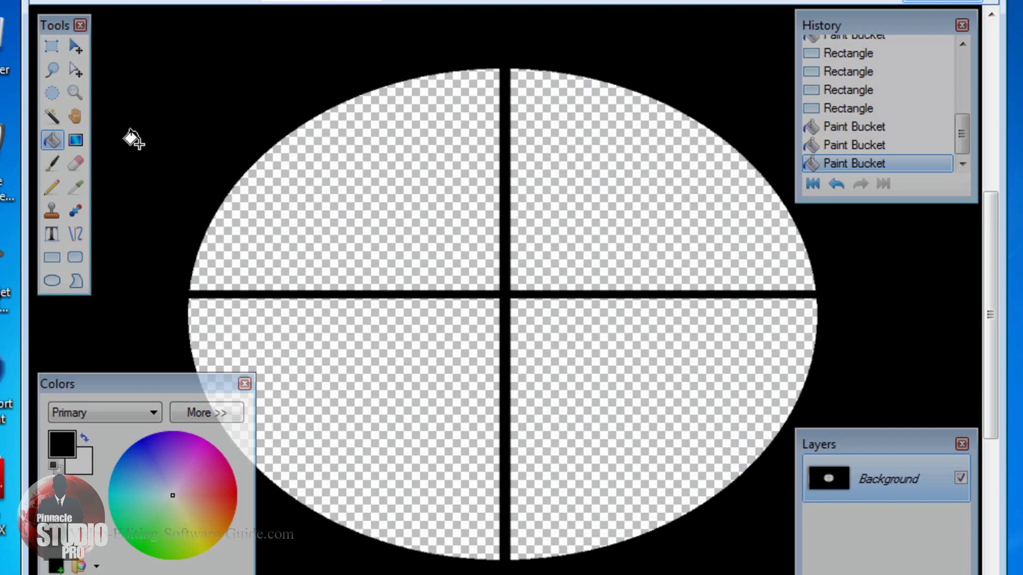
# - Draw a short, thicker rectangle around the left end of the horizontal bar and fill it with black above and below the bar
pyautogui.click(52, 259)
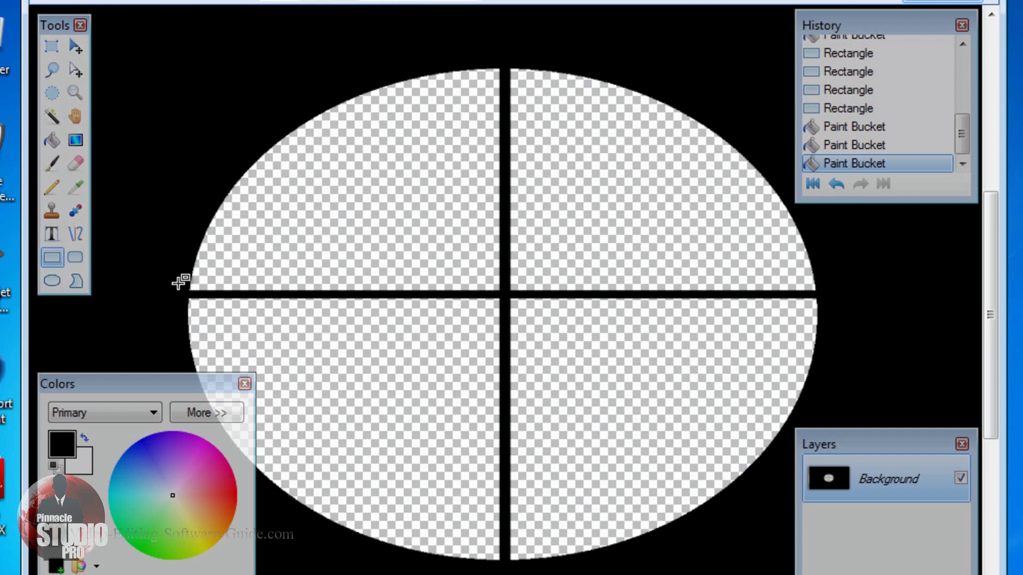
pyautogui.moveTo(189, 282); pyautogui.dragTo(243, 308)
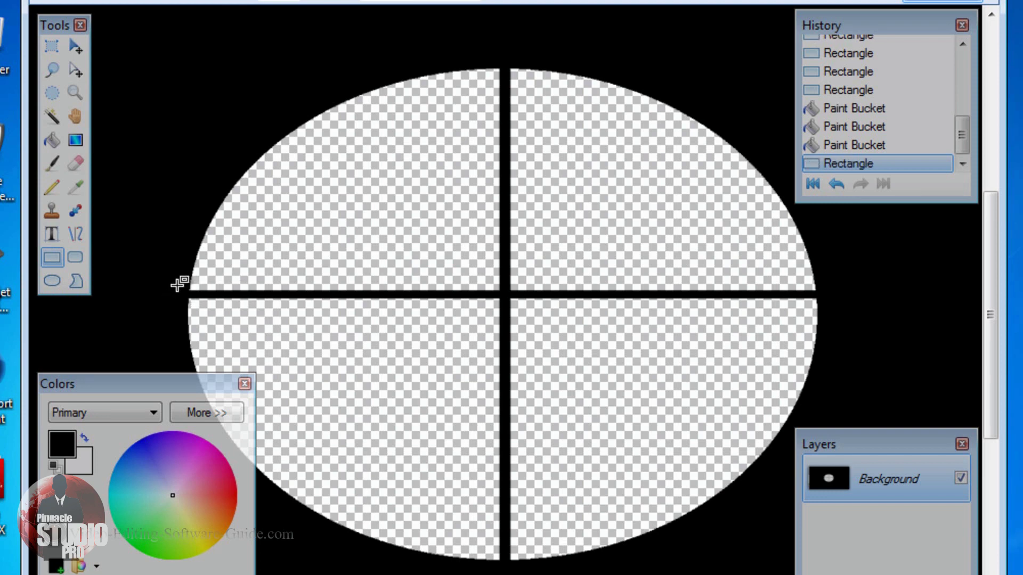
pyautogui.moveTo(190, 282)
pyautogui.mouseDown()
pyautogui.moveTo(245, 296)
pyautogui.moveTo(242, 309)
pyautogui.mouseUp()
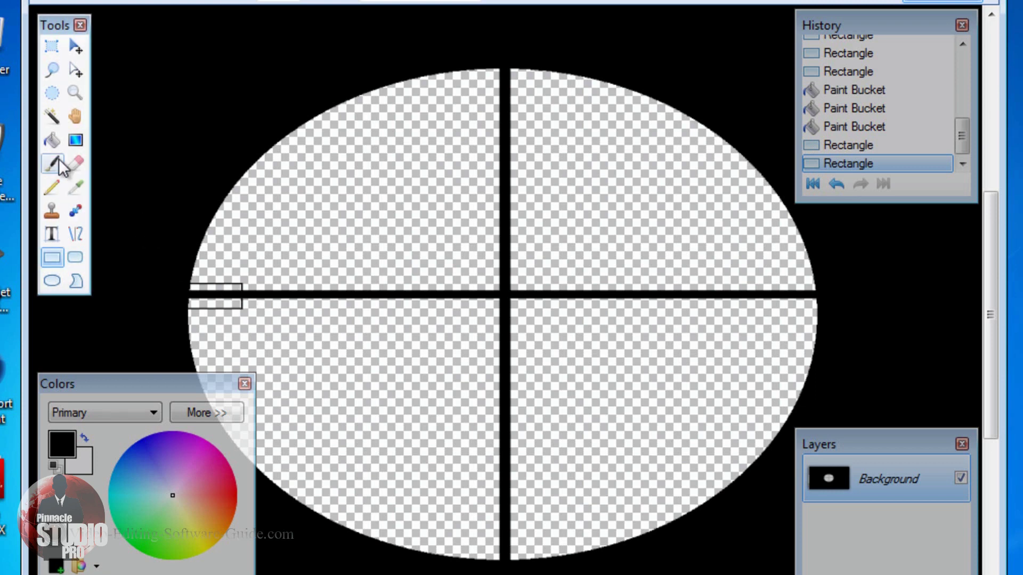
pyautogui.click(54, 139)
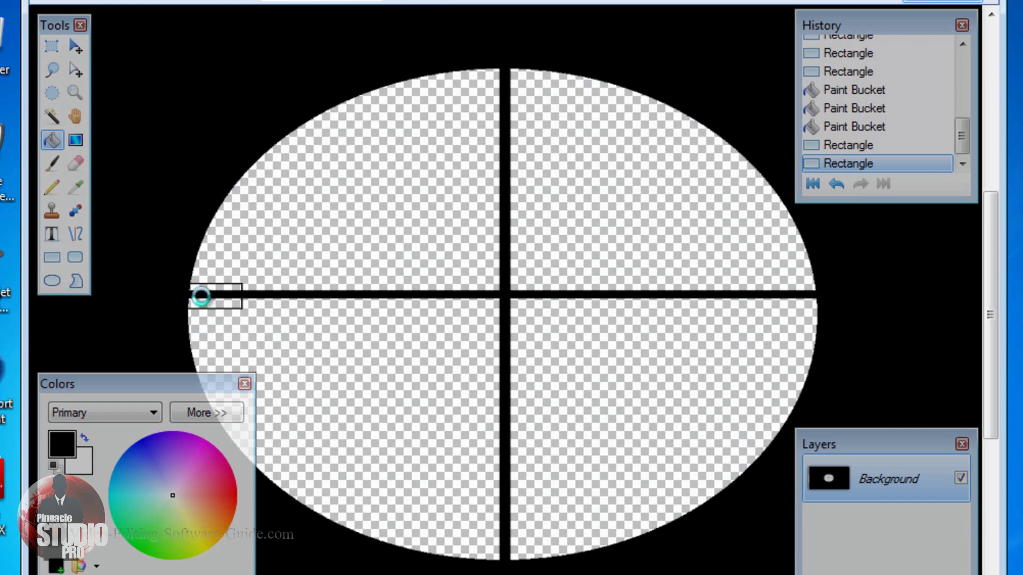
pyautogui.click(202, 288)
pyautogui.click(201, 302)
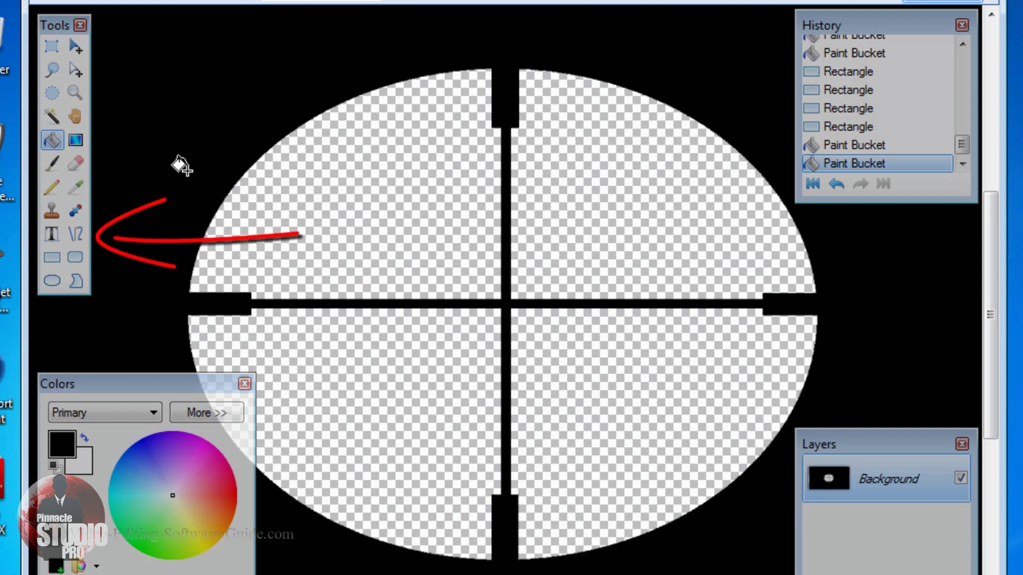
# - Draw a short horizontal tick line across the vertical bar just below the upper thick block with the Line / Curve tool
pyautogui.click(75, 235)
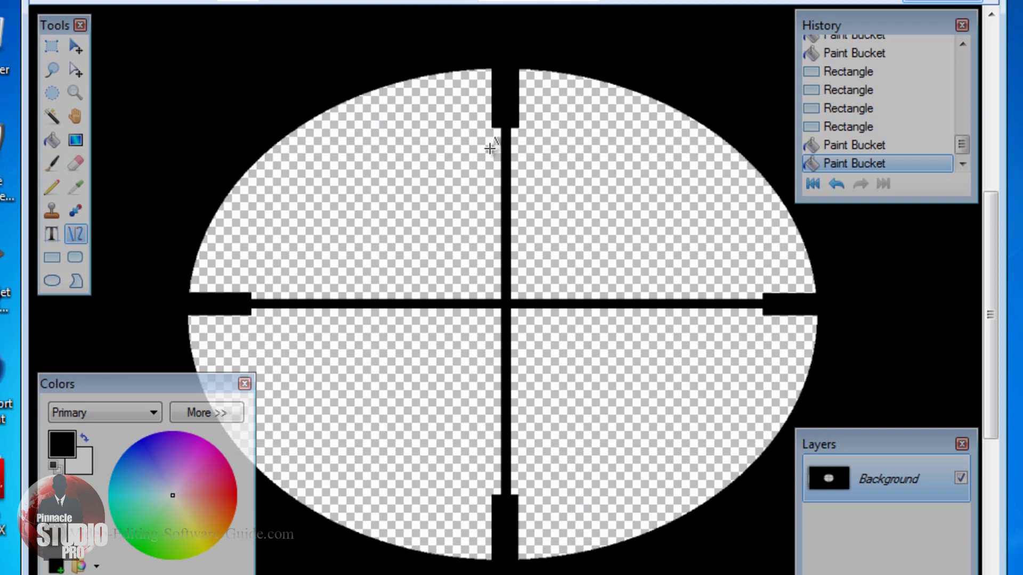
pyautogui.moveTo(490, 147); pyautogui.dragTo(522, 146)
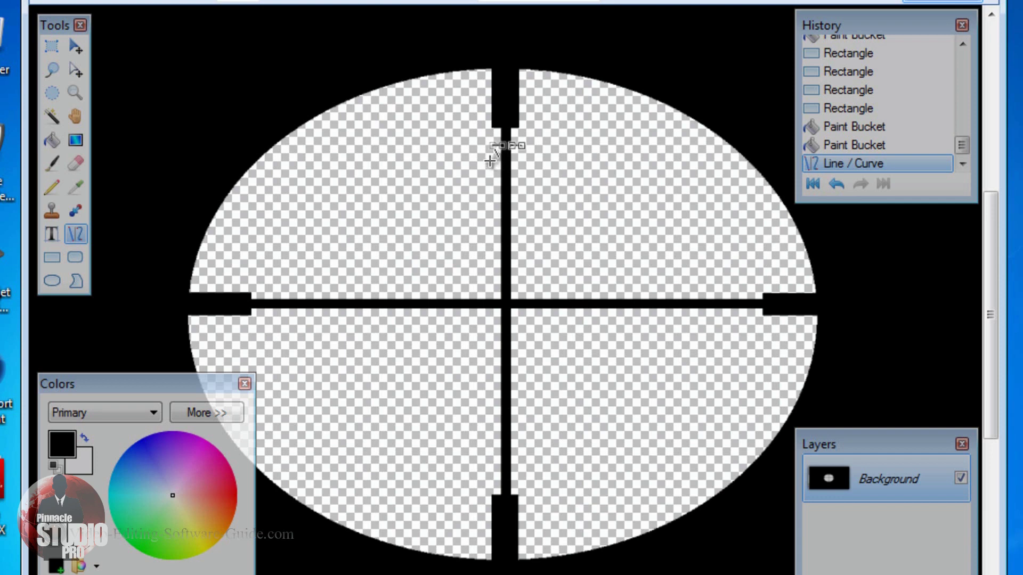
pyautogui.press('Return')
pyautogui.moveTo(496, 165); pyautogui.dragTo(521, 163)
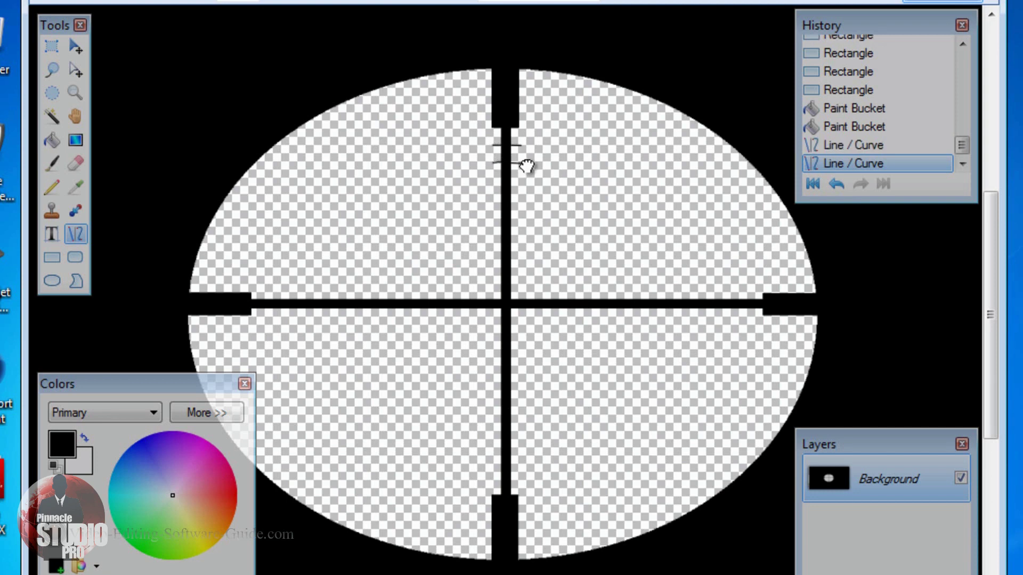
pyautogui.moveTo(525, 165); pyautogui.dragTo(450, 173)
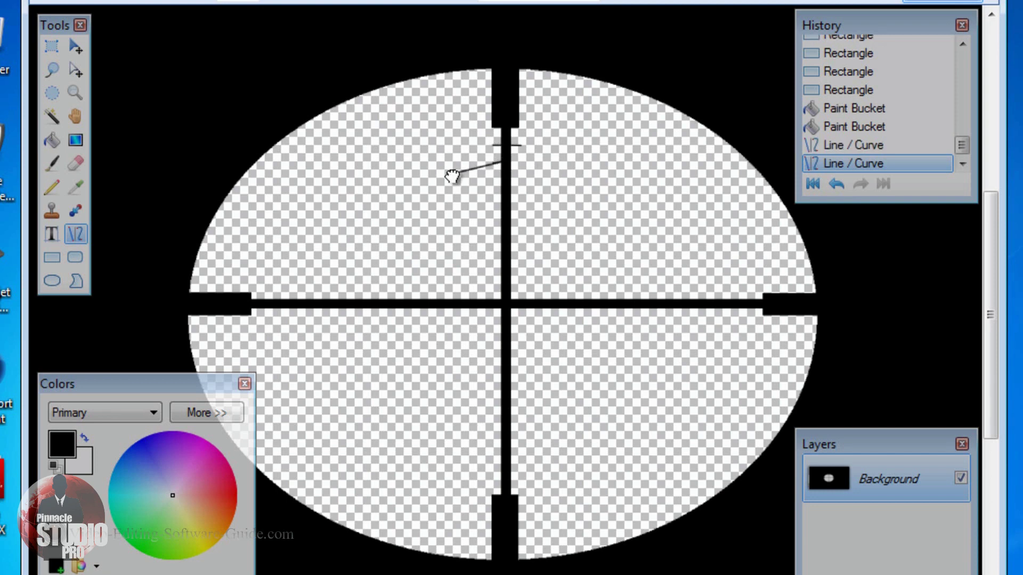
pyautogui.click(88, 1)
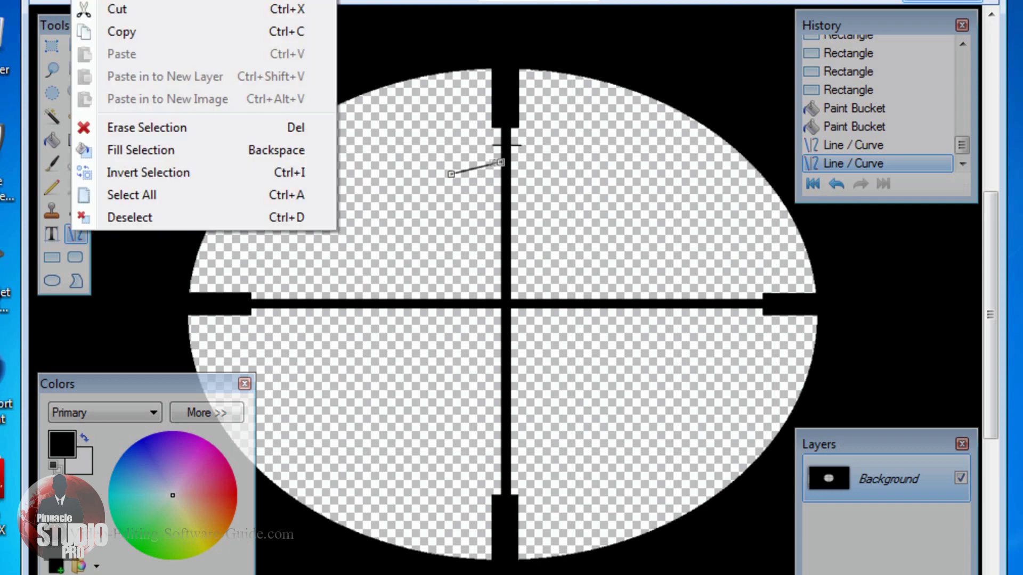
pyautogui.hotkey('ctrl', 'z')
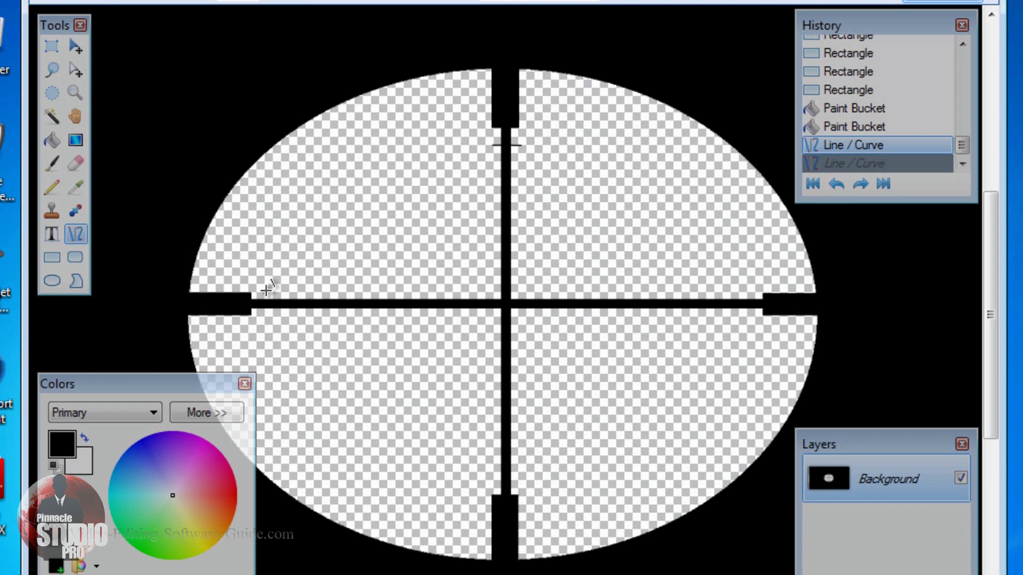
# - Draw a short vertical tick line across the horizontal bar just beside the left thick block
pyautogui.moveTo(266, 292); pyautogui.dragTo(266, 324)
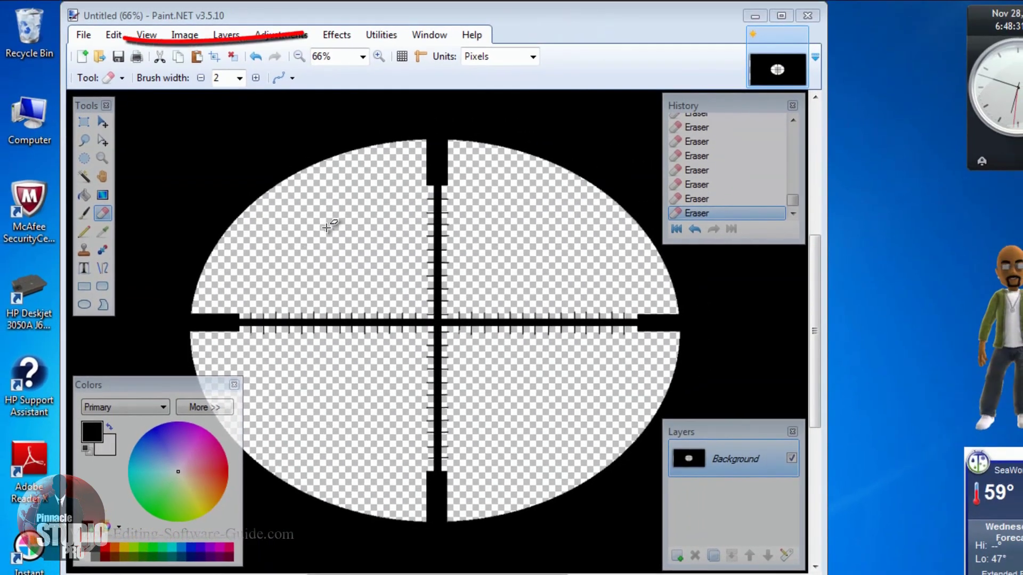
# - Save the image under the name Scope as a PNG file in the Pictures library
pyautogui.click(80, 37)
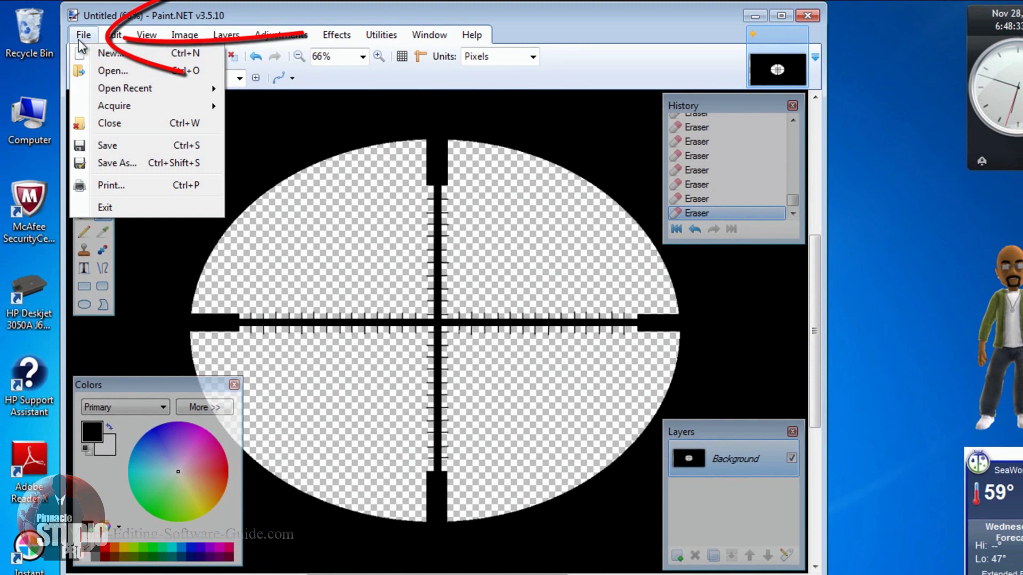
pyautogui.click(113, 166)
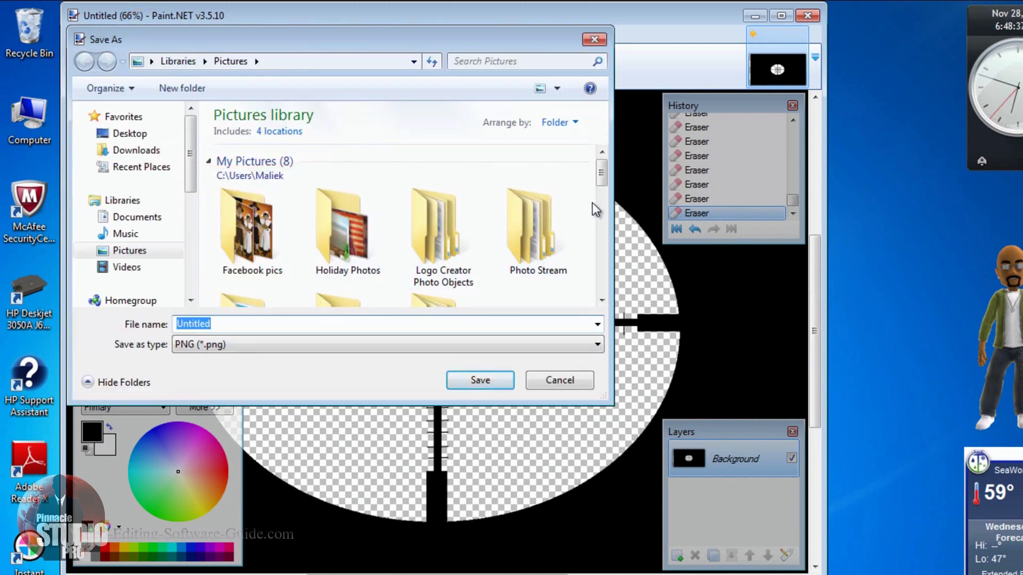
pyautogui.moveTo(601, 176)
pyautogui.mouseDown()
pyautogui.moveTo(601, 202)
pyautogui.moveTo(601, 191)
pyautogui.mouseUp()
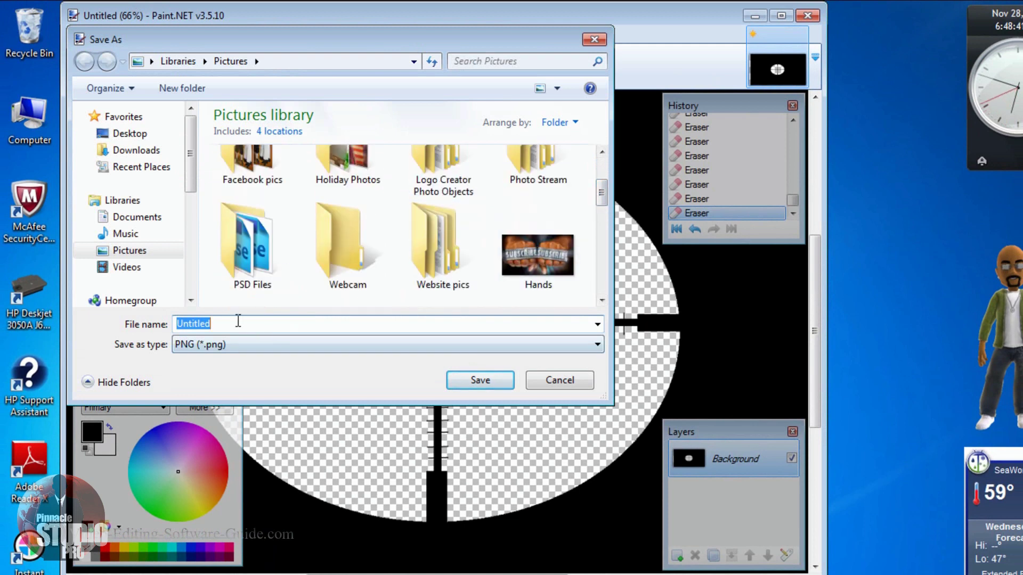
pyautogui.write('Scope')
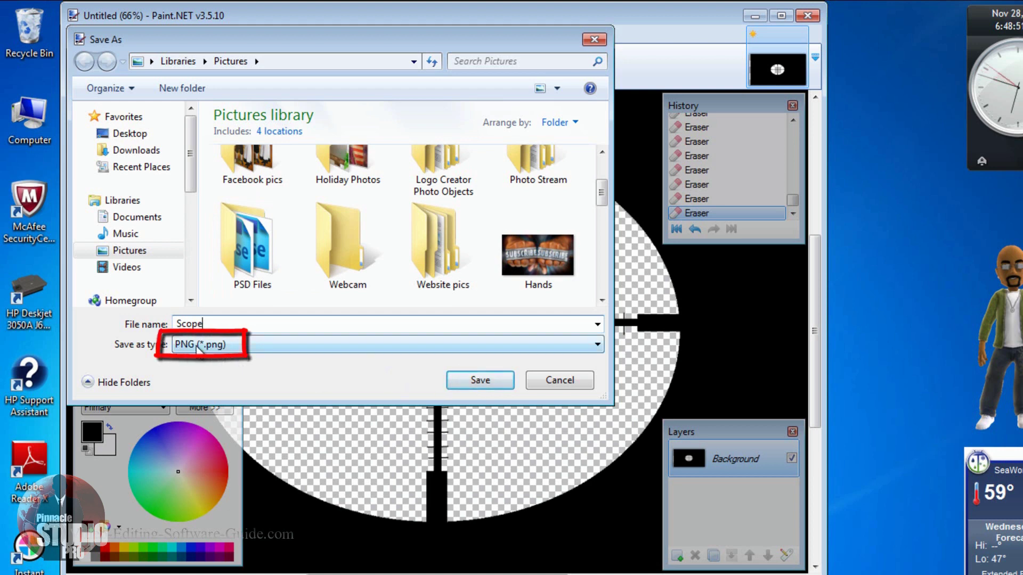
pyautogui.click(598, 346)
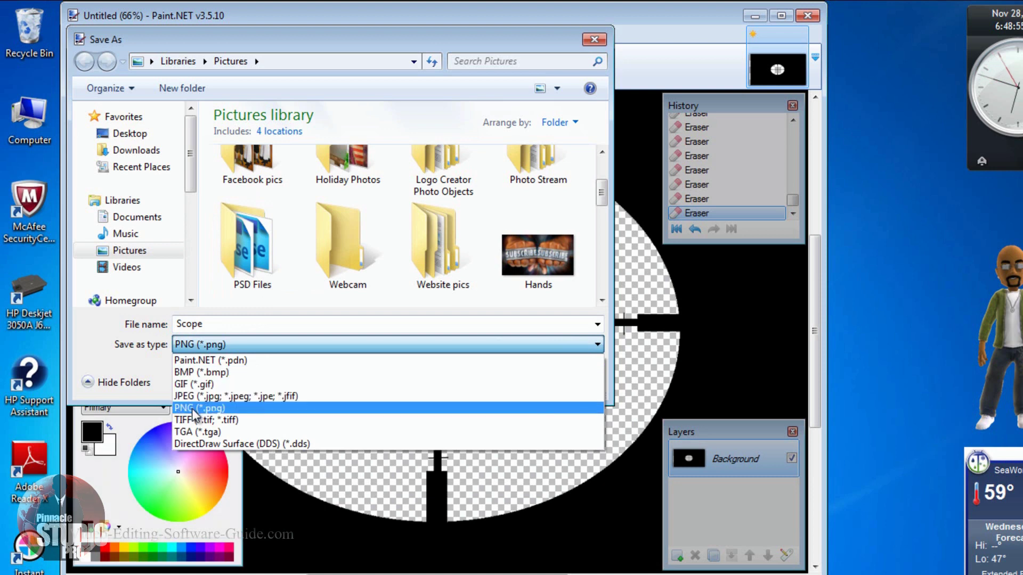
pyautogui.click(192, 408)
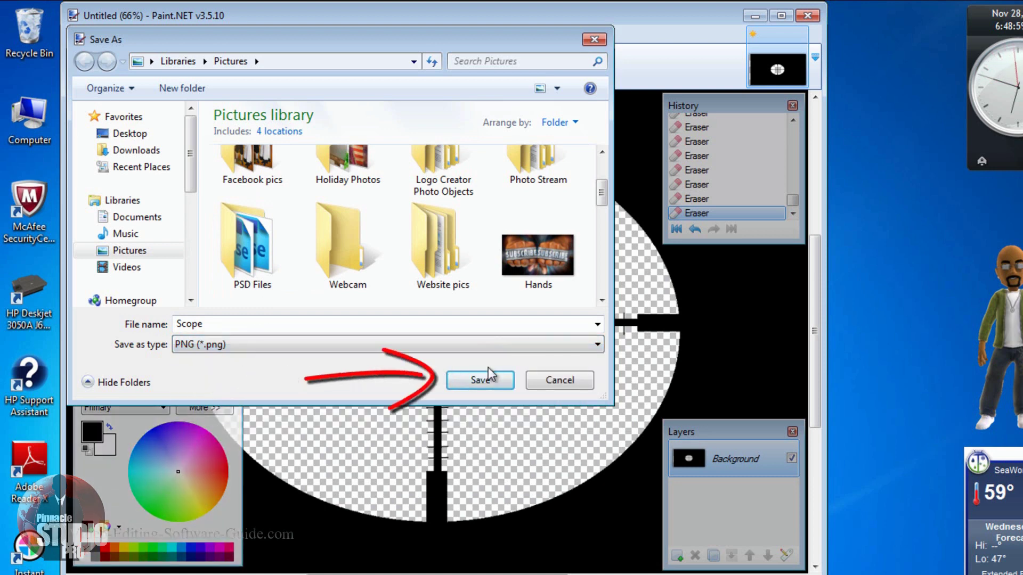
pyautogui.click(483, 379)
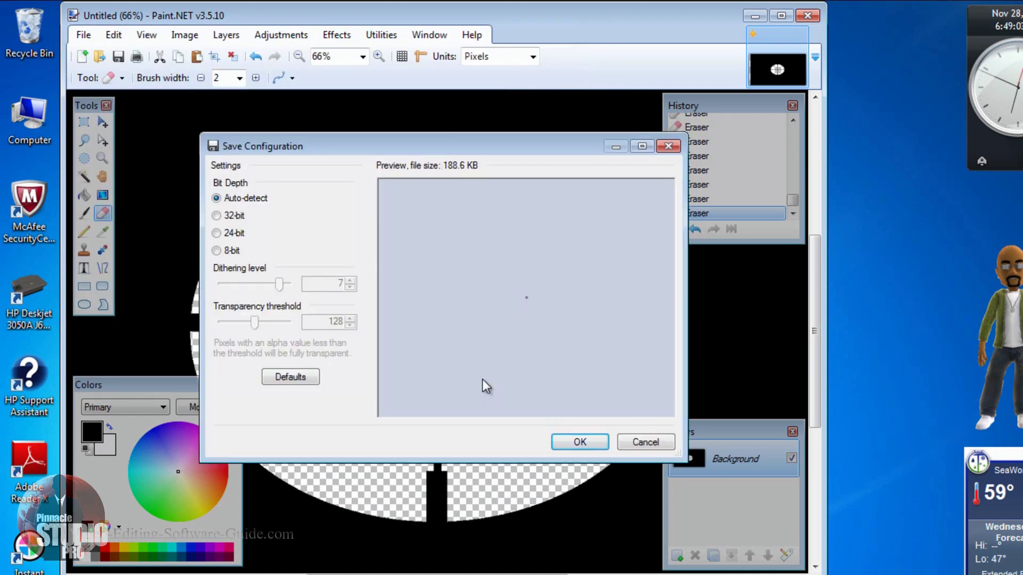
# - Check different parts of the save preview and accept the save configuration with the Auto-detect bit depth
pyautogui.moveTo(403, 410)
pyautogui.mouseDown()
pyautogui.moveTo(535, 421)
pyautogui.moveTo(660, 414)
pyautogui.moveTo(405, 412)
pyautogui.mouseUp()
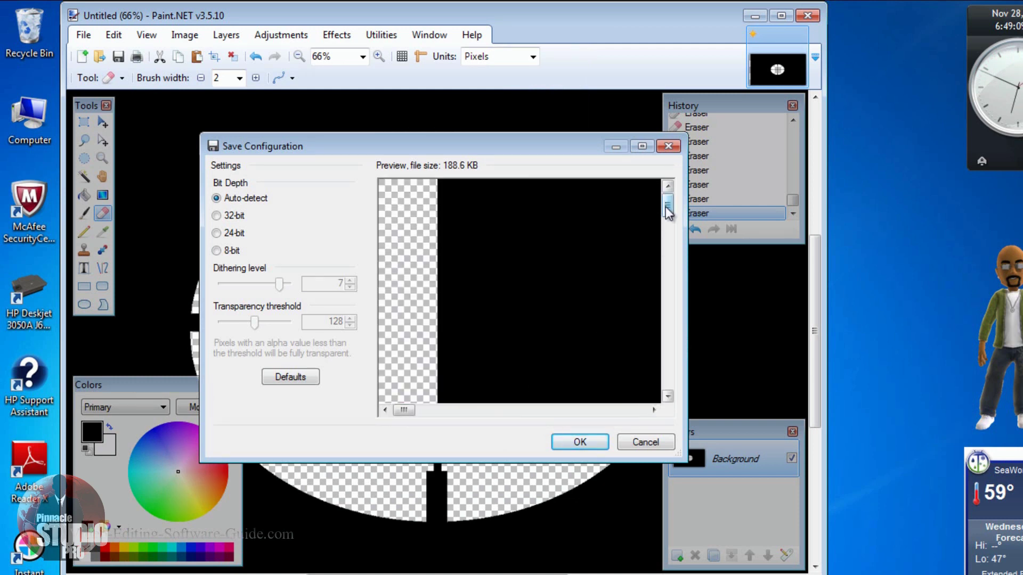
pyautogui.moveTo(668, 206); pyautogui.dragTo(647, 325)
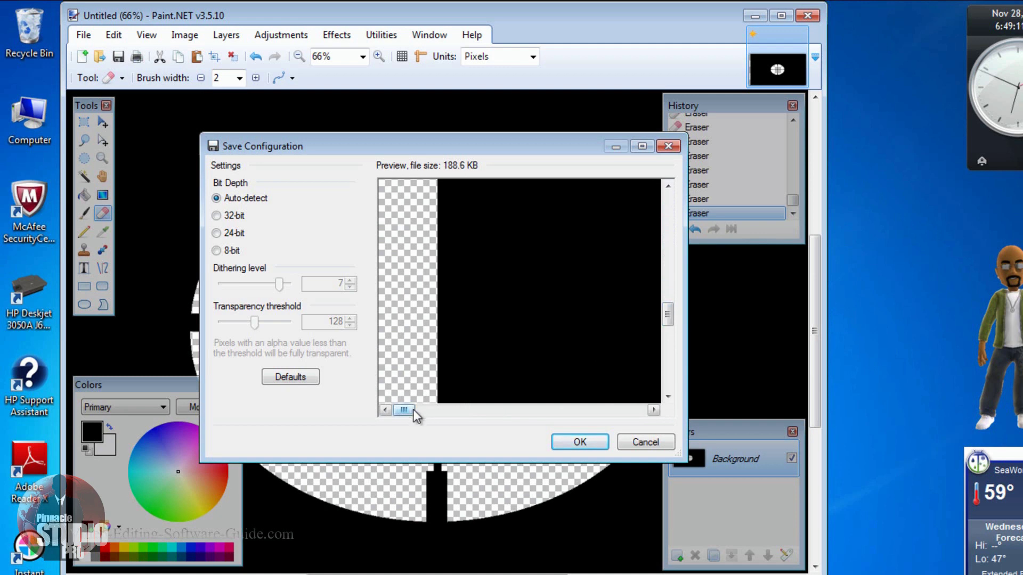
pyautogui.moveTo(402, 410)
pyautogui.mouseDown()
pyautogui.moveTo(514, 428)
pyautogui.moveTo(432, 424)
pyautogui.mouseUp()
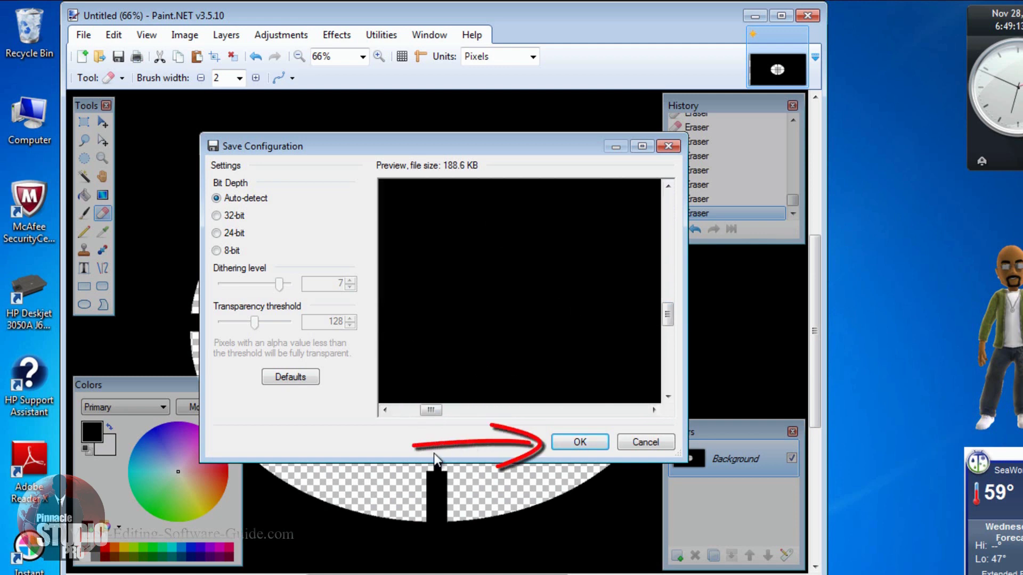
pyautogui.click(584, 447)
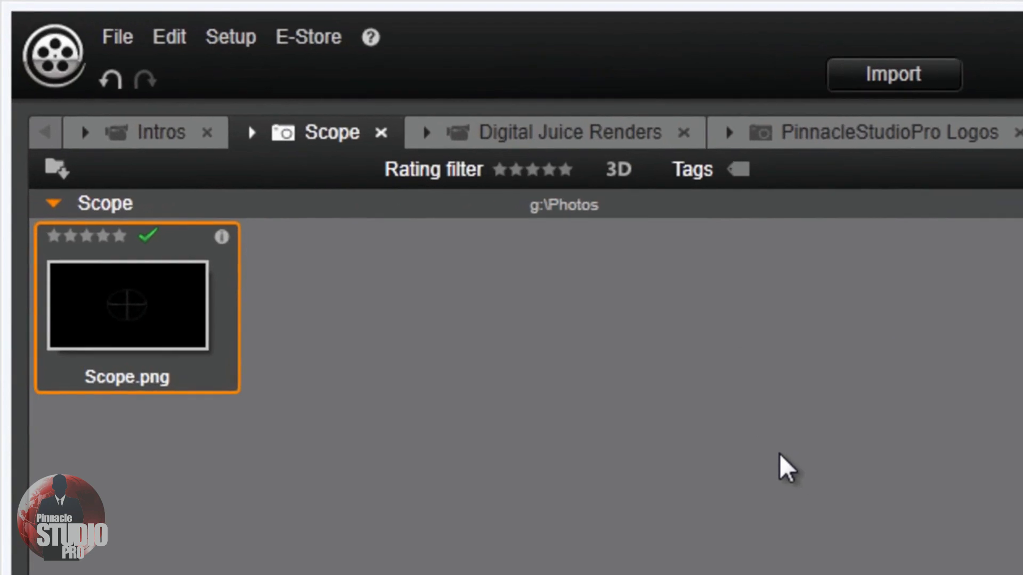
# - Switch to Pinnacle Studio and place Scope.png from the library on the timeline track above the elk clip
pyautogui.moveTo(139, 300)
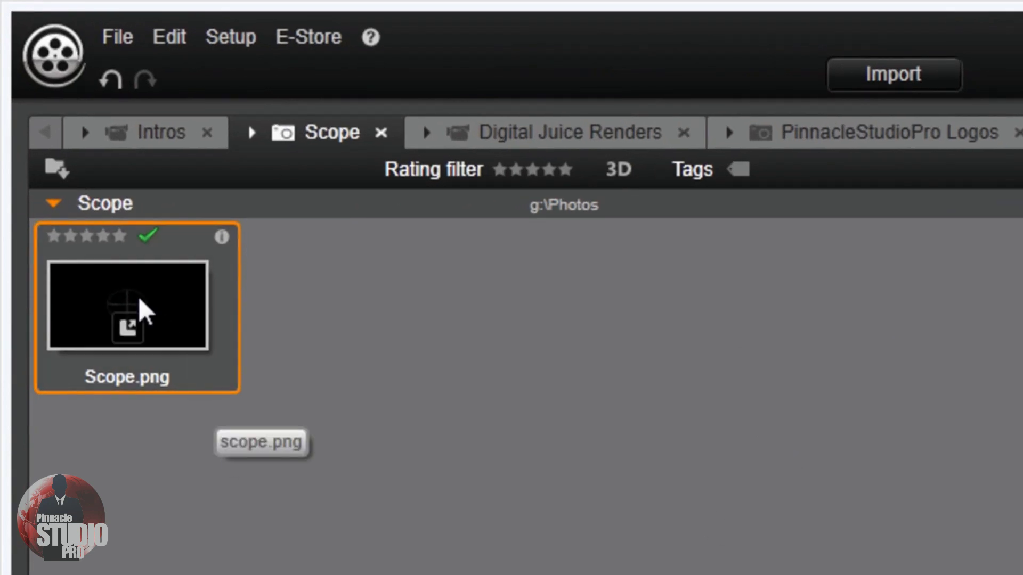
pyautogui.moveTo(138, 296); pyautogui.dragTo(466, 574)
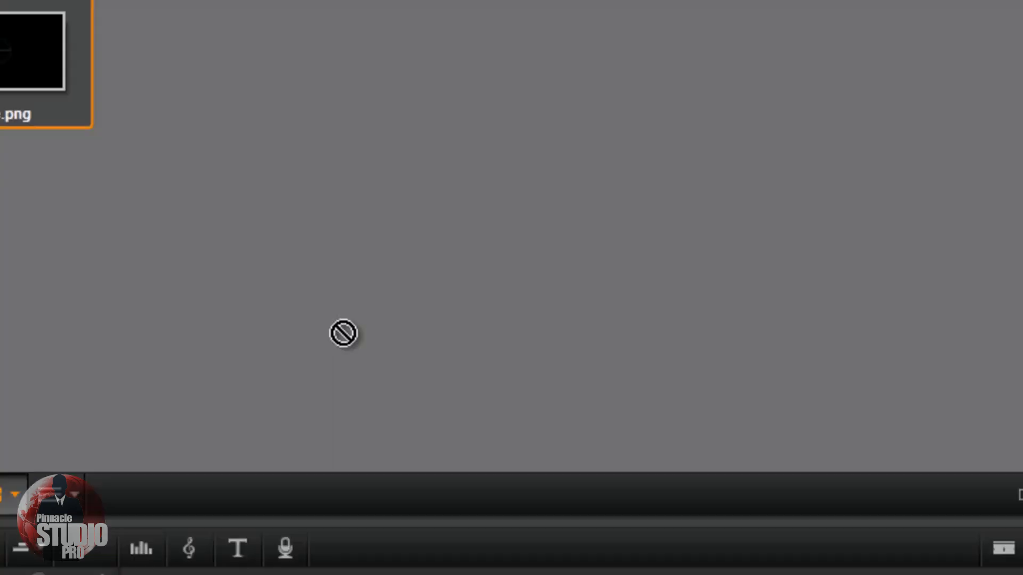
pyautogui.moveTo(354, 205); pyautogui.dragTo(418, 289)
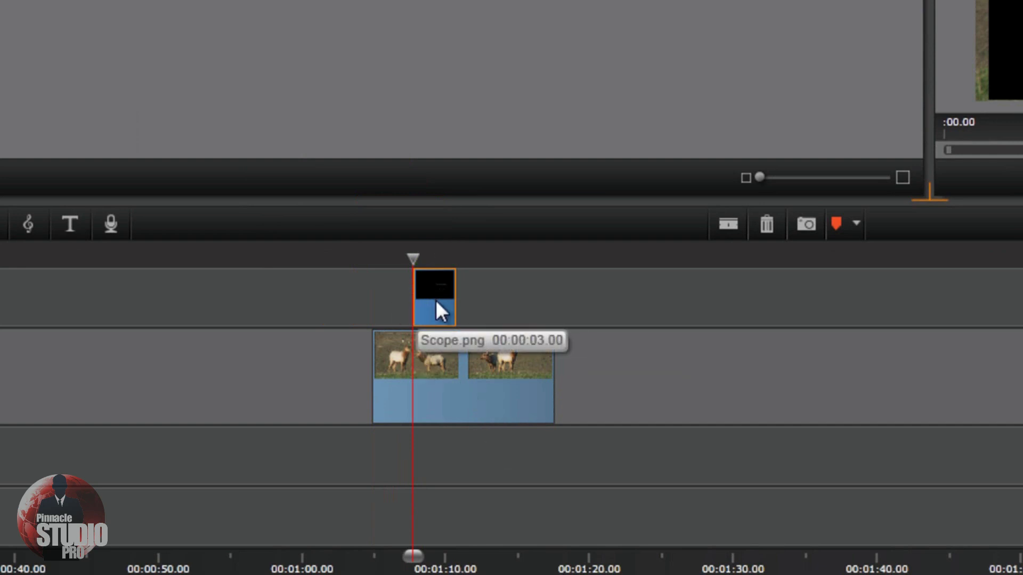
# - Move the Scope.png clip to the start of the elk clip and extend it to the elk clip's end, lasting 00:00:12.22
pyautogui.moveTo(436, 302); pyautogui.dragTo(410, 298)
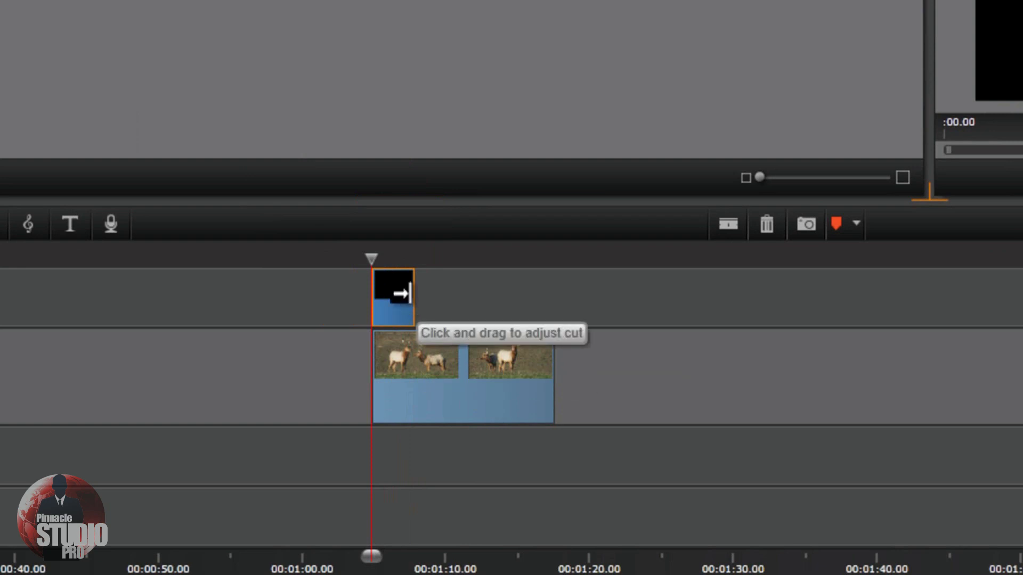
pyautogui.moveTo(402, 294); pyautogui.dragTo(541, 289)
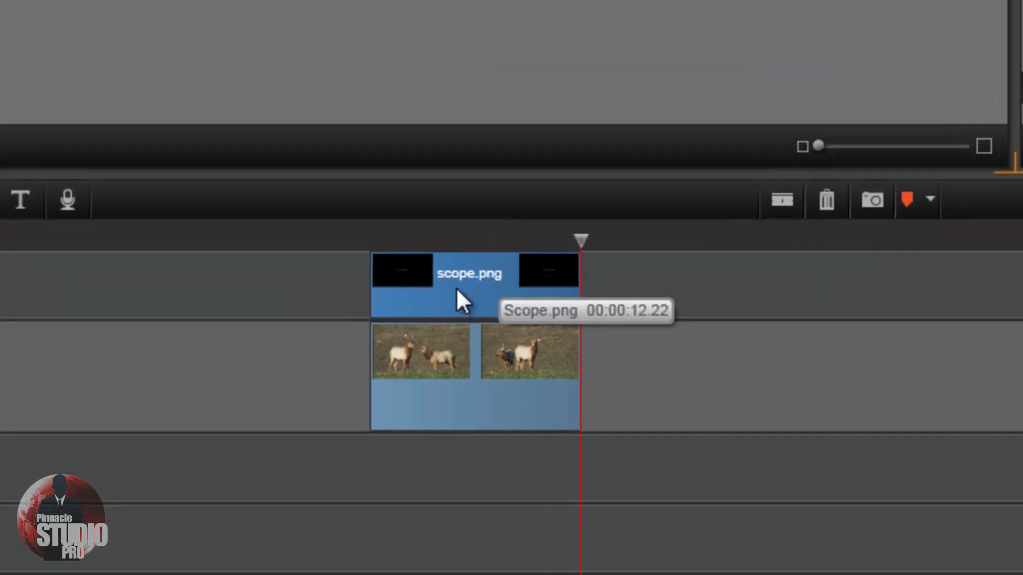
# - Open the Effects Editor for the Scope.png clip and set the Solo preview to show media and tracks below
pyautogui.rightClick(457, 290)
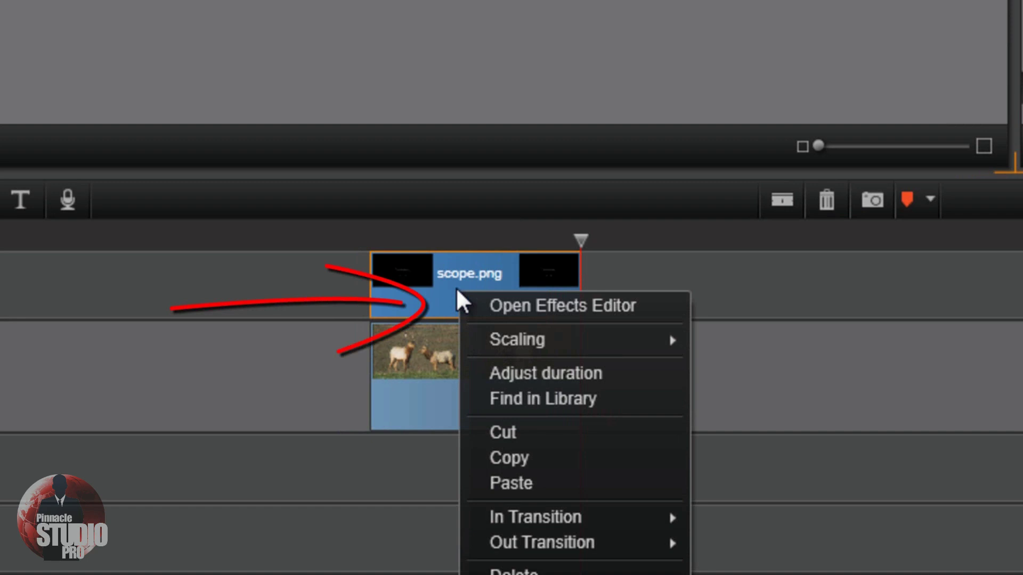
pyautogui.click(552, 306)
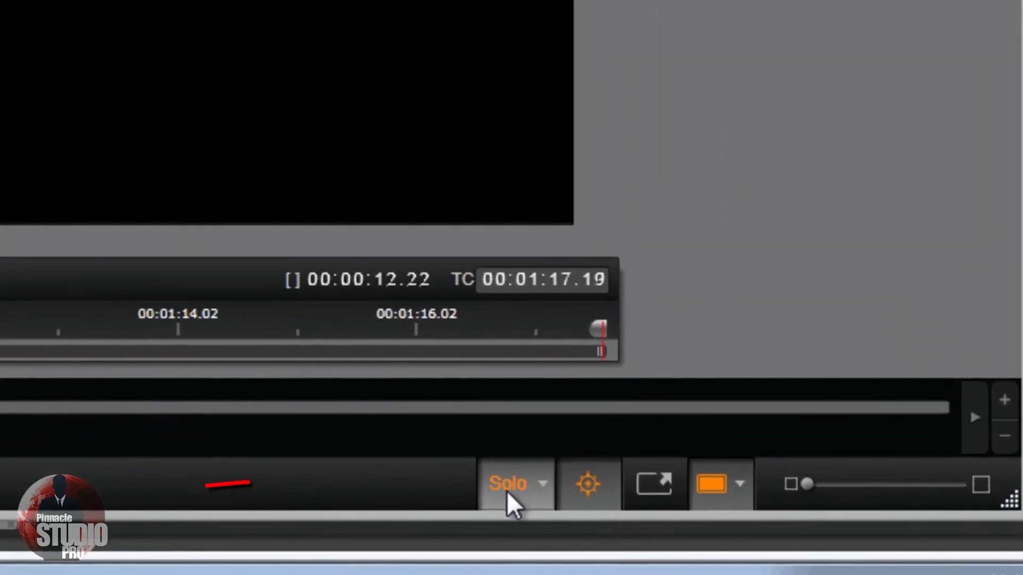
pyautogui.click(541, 488)
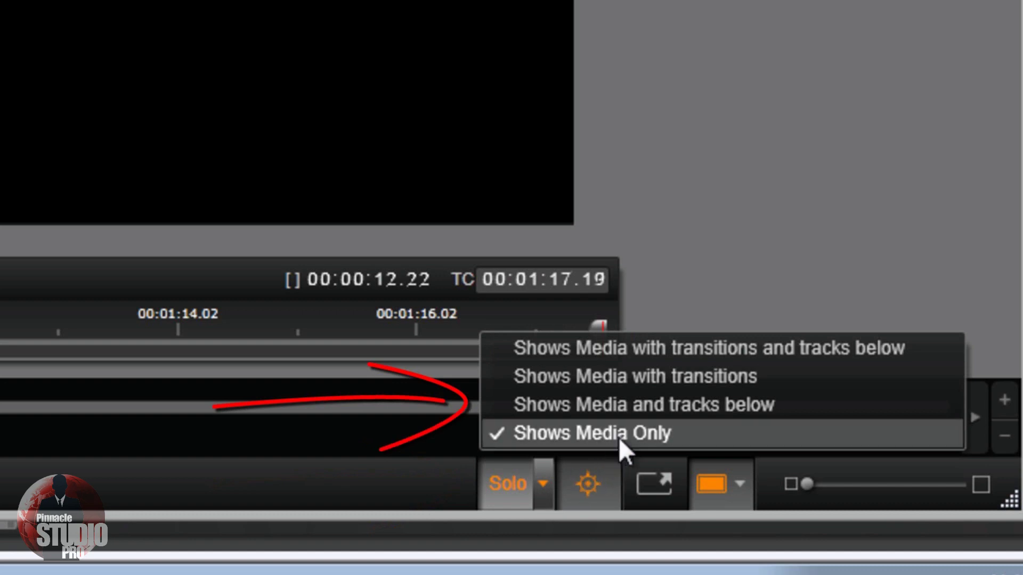
pyautogui.click(630, 409)
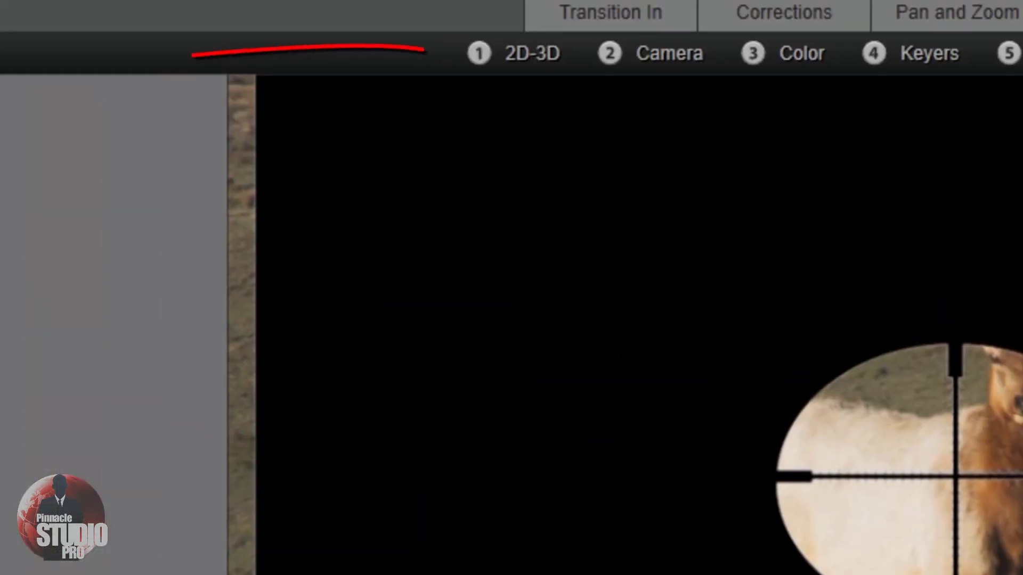
# - Add the 2D Editor Advanced effect from the 2D-3D group to the scope clip and set its preset to No Preset
pyautogui.click(523, 57)
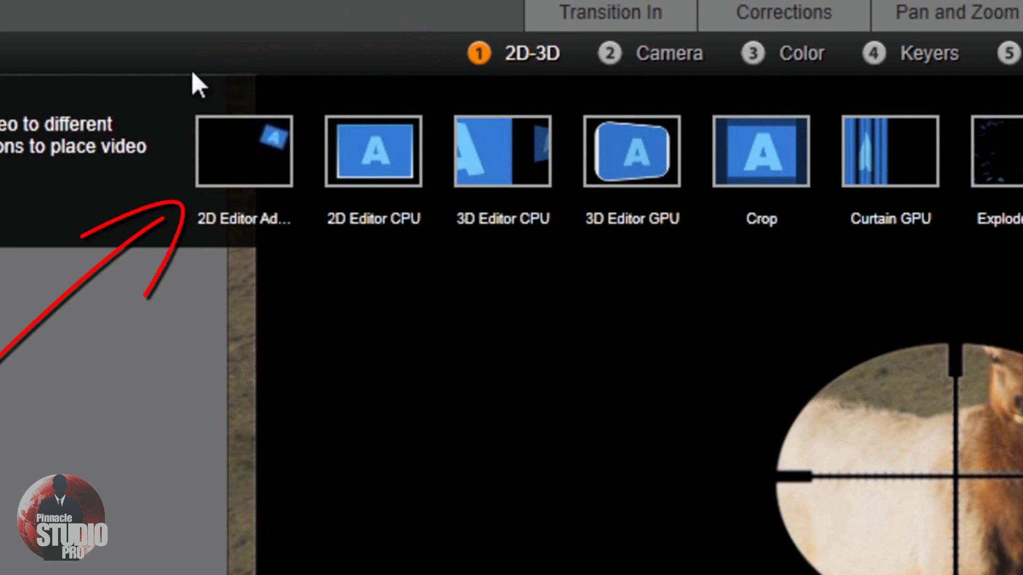
pyautogui.click(233, 137)
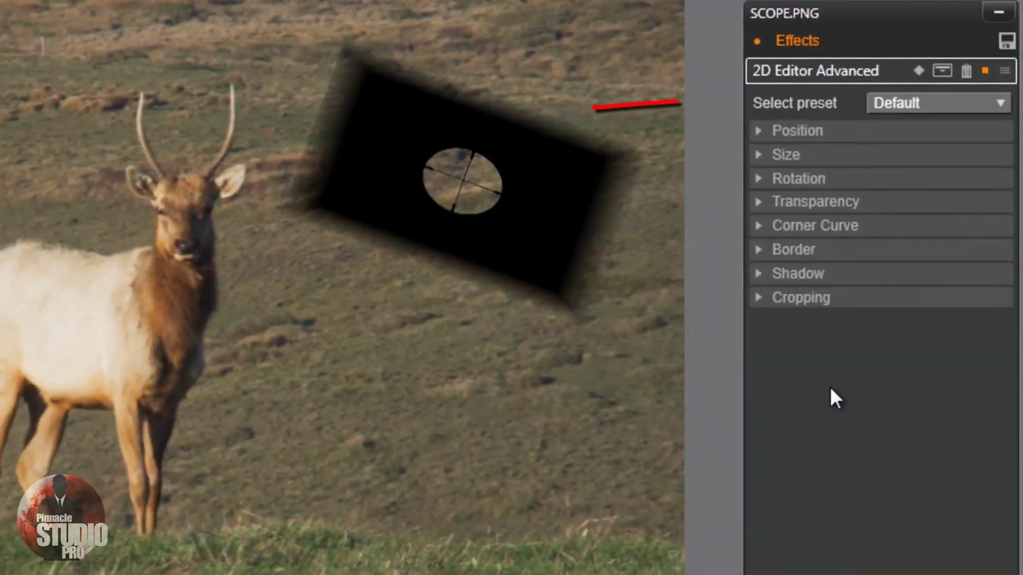
pyautogui.click(1001, 106)
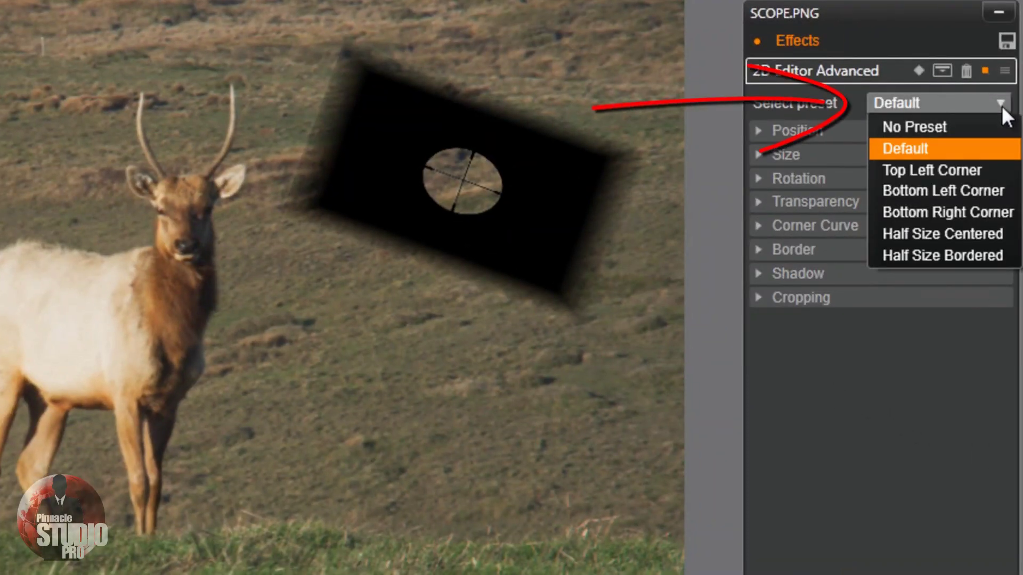
pyautogui.click(948, 127)
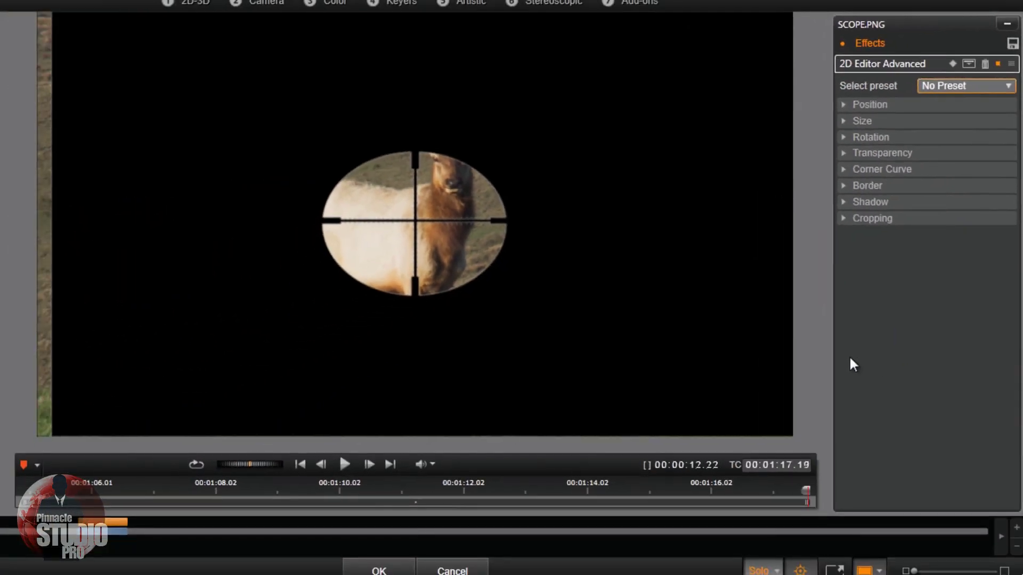
# - Enlarge the scope overlay to a horizontal and vertical size of 184.6
pyautogui.click(842, 122)
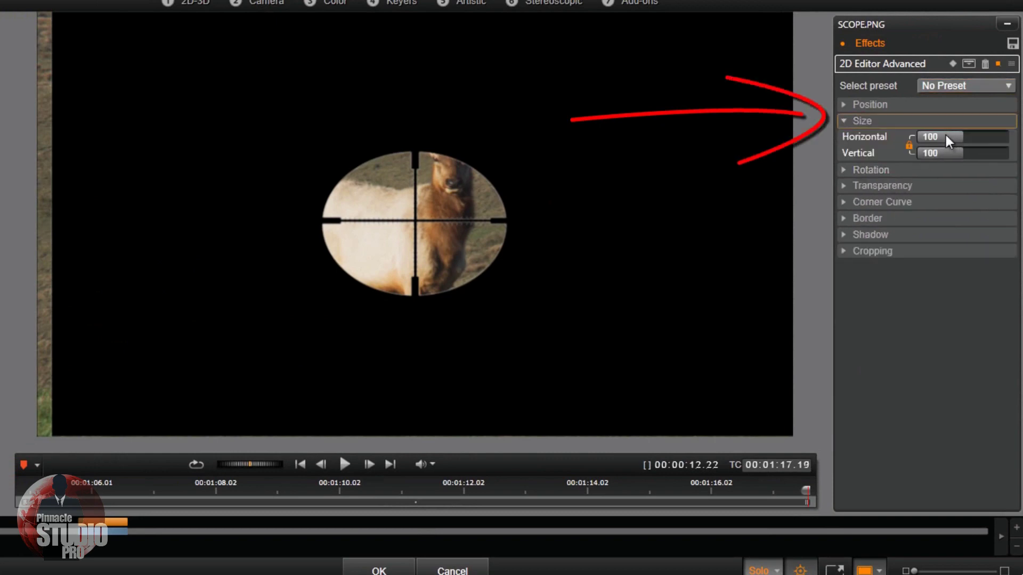
pyautogui.moveTo(945, 137); pyautogui.dragTo(1022, 142)
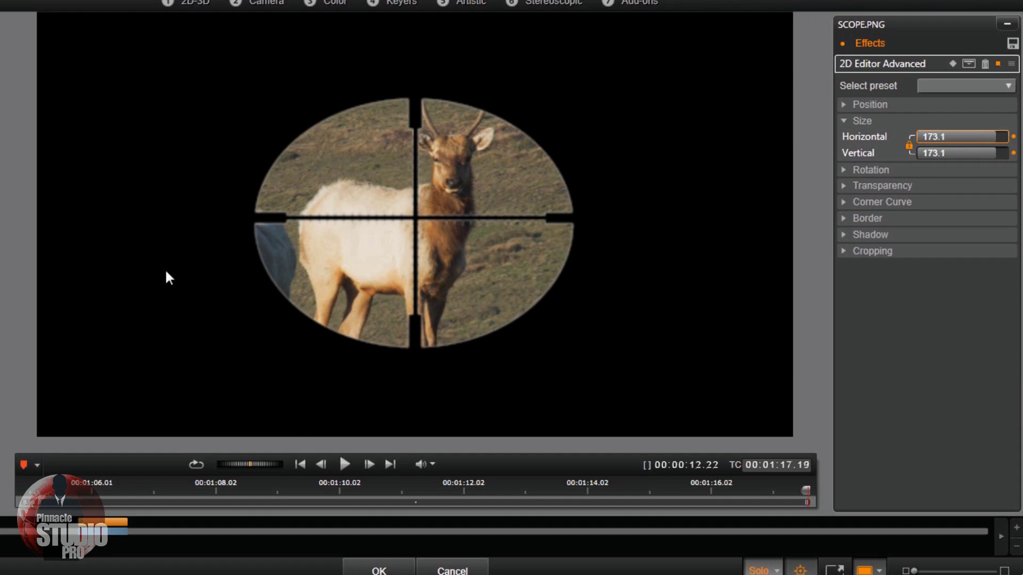
pyautogui.doubleClick(953, 138)
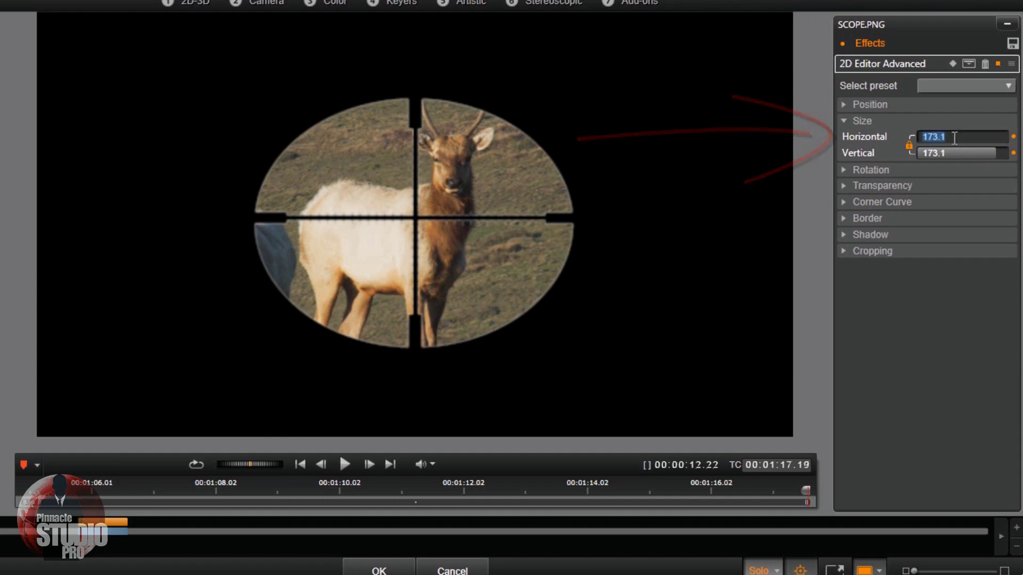
pyautogui.write('184.6')
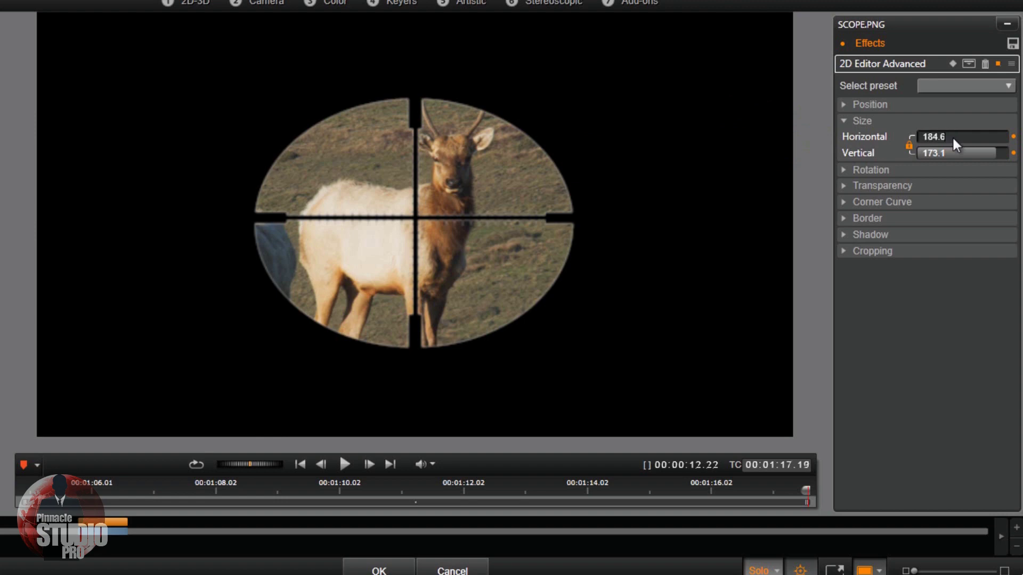
pyautogui.press('Return')
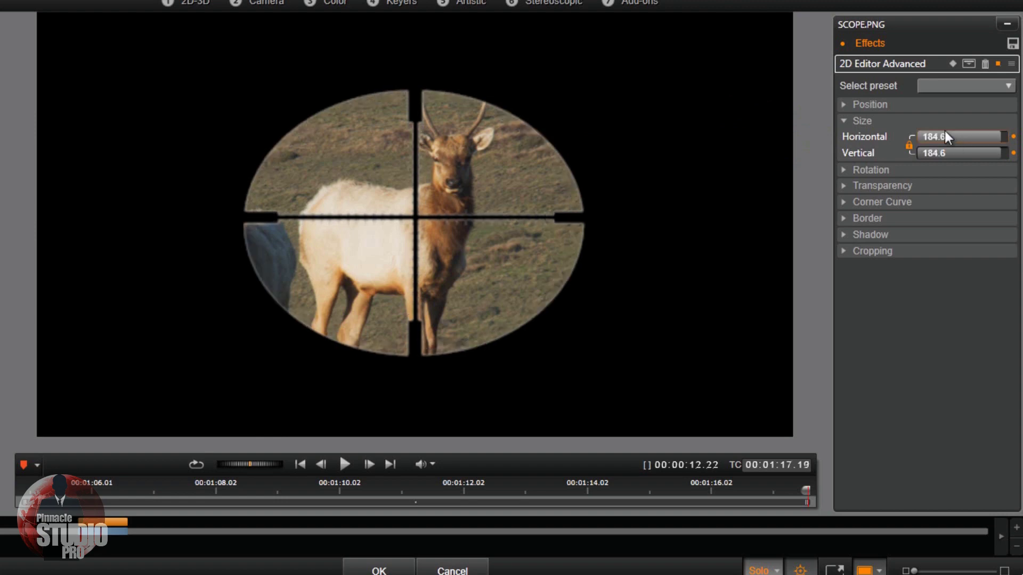
# - Go to the clip's start at 00:01:04.27 and set the scope's horizontal position to -18.6
pyautogui.click(844, 104)
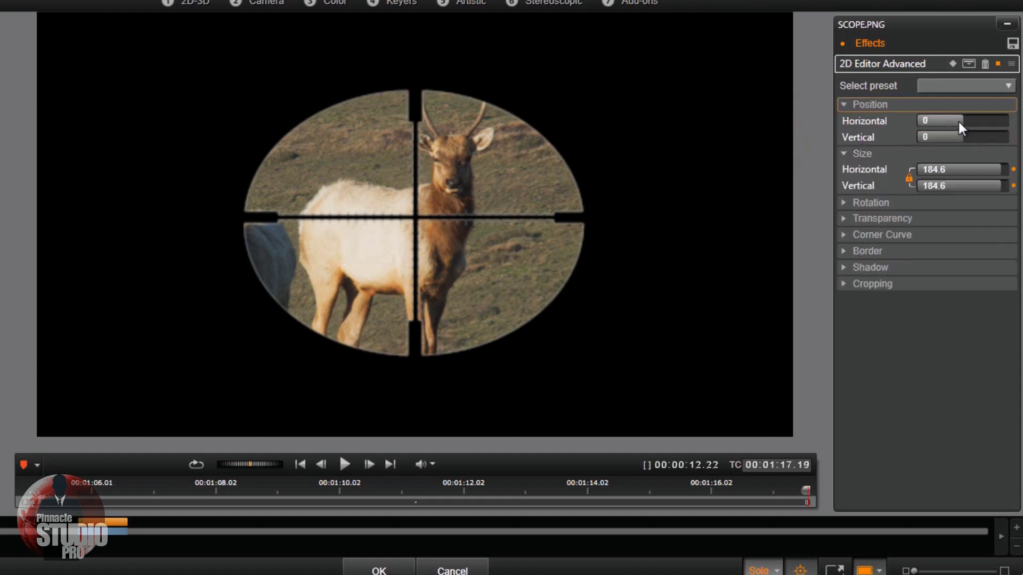
pyautogui.moveTo(957, 120); pyautogui.dragTo(960, 120)
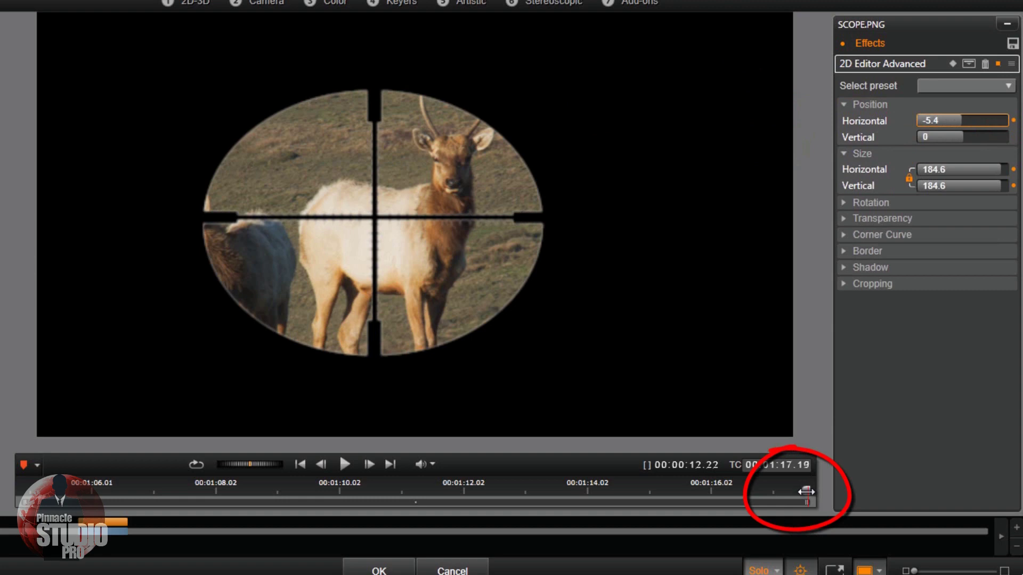
pyautogui.click(299, 465)
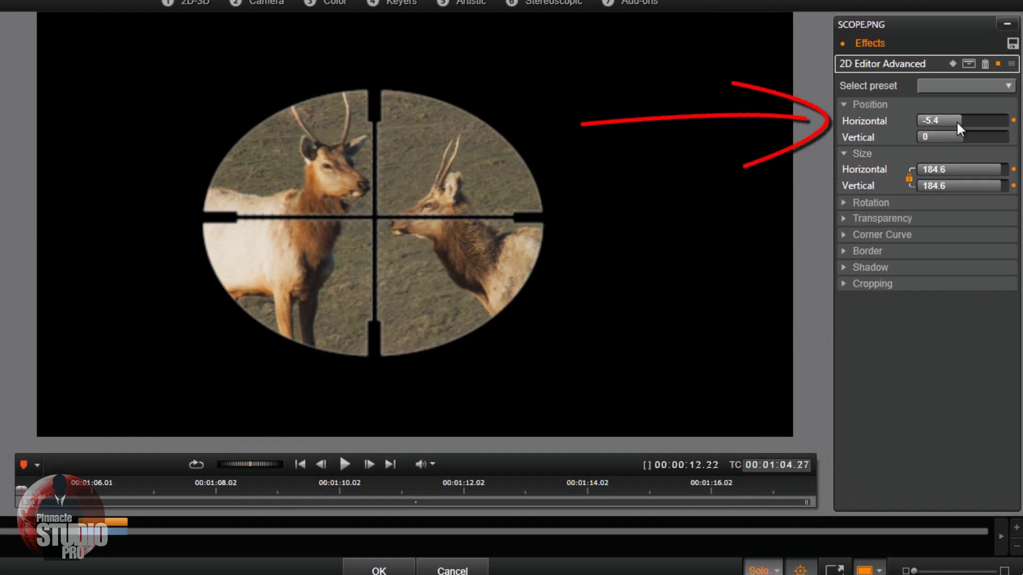
pyautogui.moveTo(958, 117); pyautogui.dragTo(953, 114)
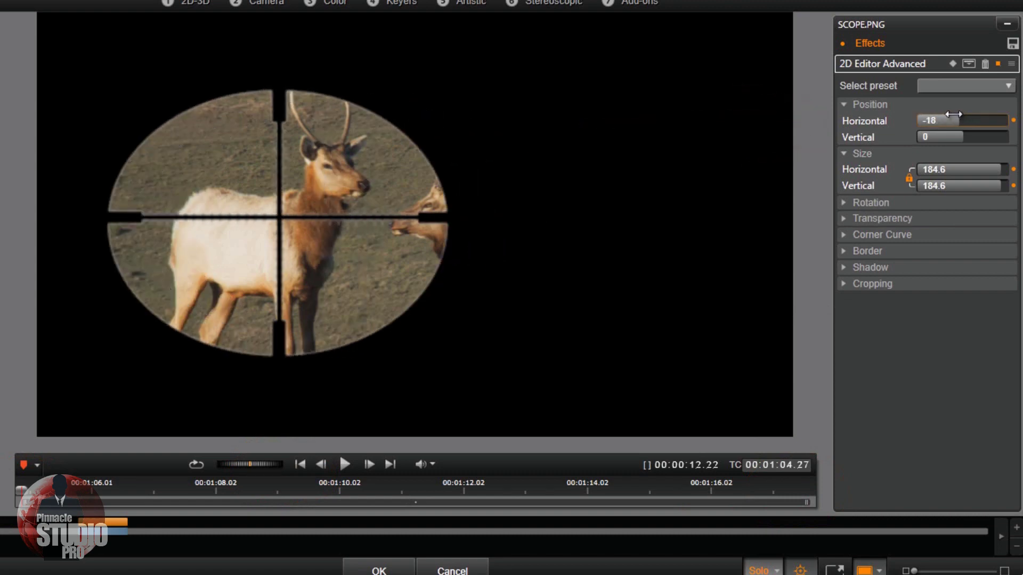
pyautogui.click(947, 121)
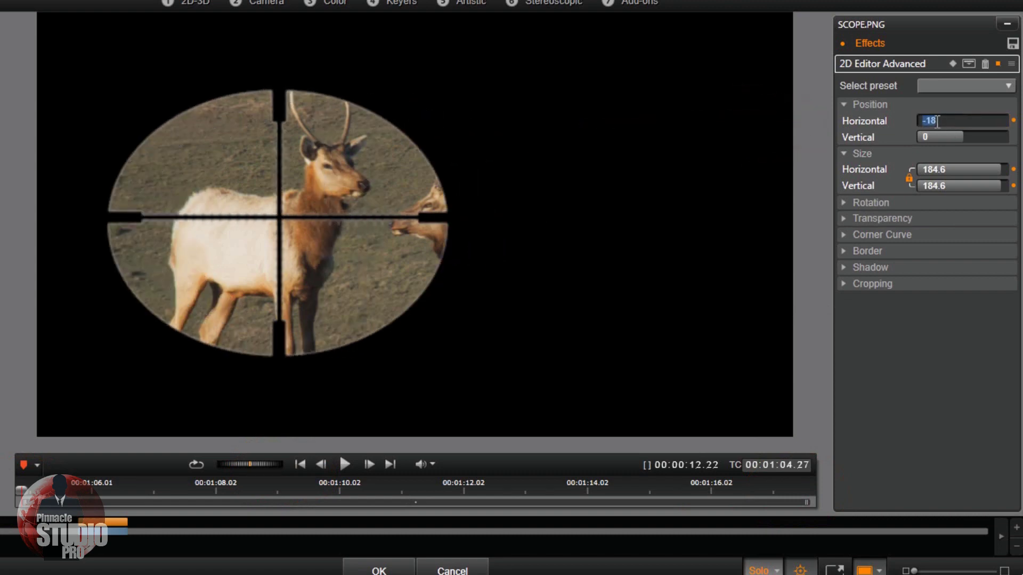
pyautogui.press('BackSpace')
pyautogui.write('-18.6')
pyautogui.press('Return')
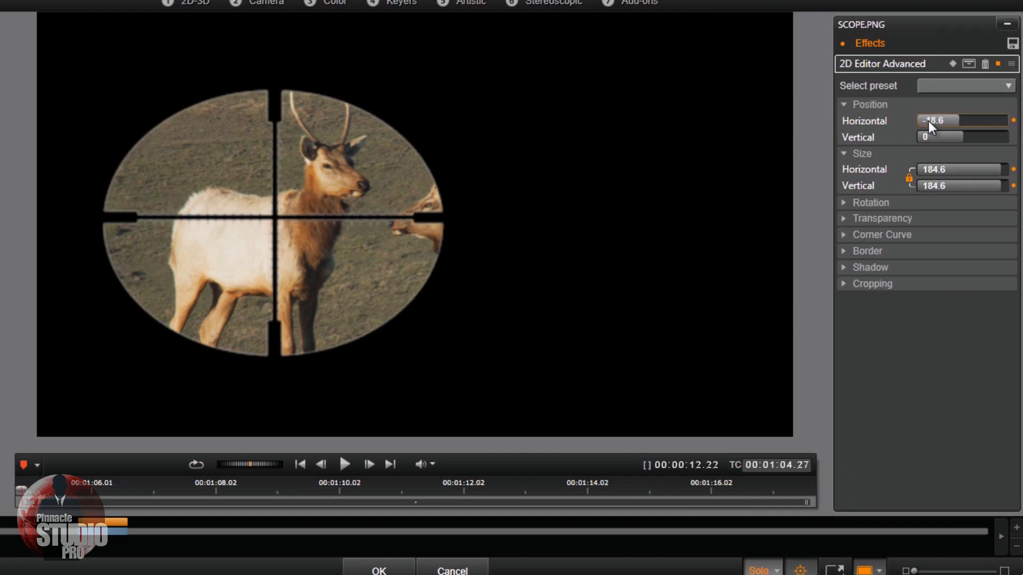
# - Set the scope's vertical position to -3.6 and turn on keyframing for the 2D Editor Advanced effect
pyautogui.click(938, 136)
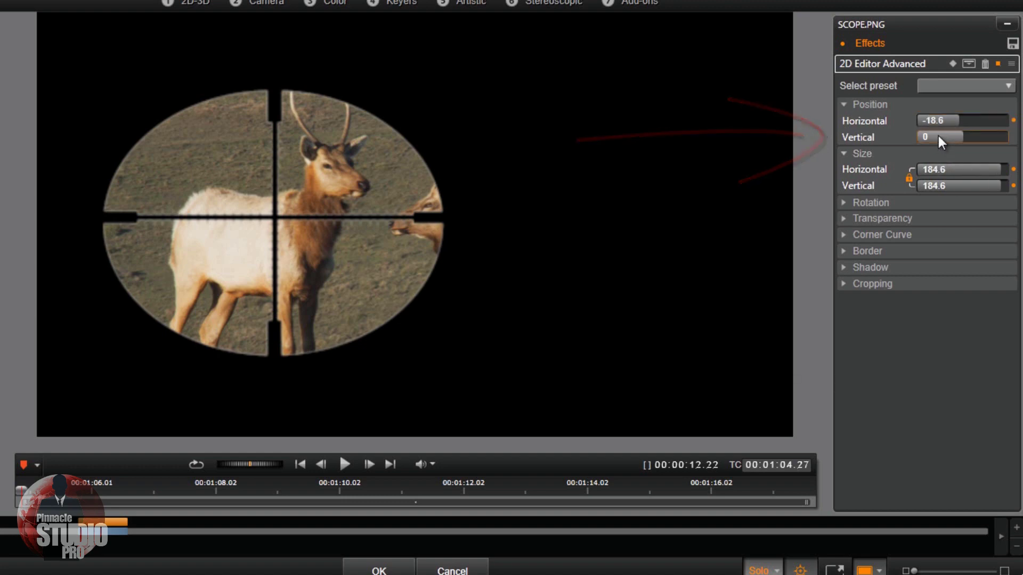
pyautogui.click(938, 136)
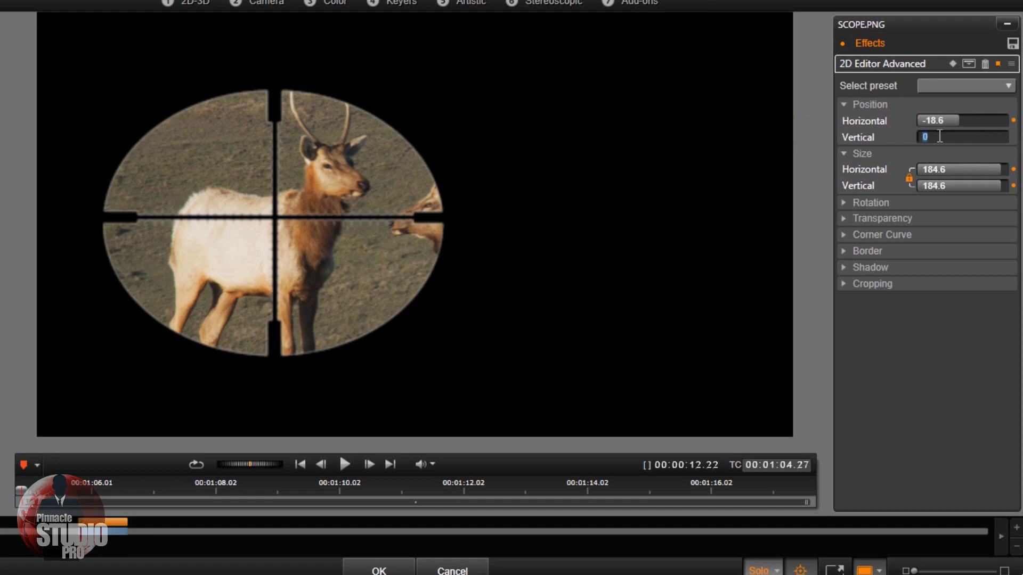
pyautogui.press('BackSpace')
pyautogui.write('-3.6')
pyautogui.press('Return')
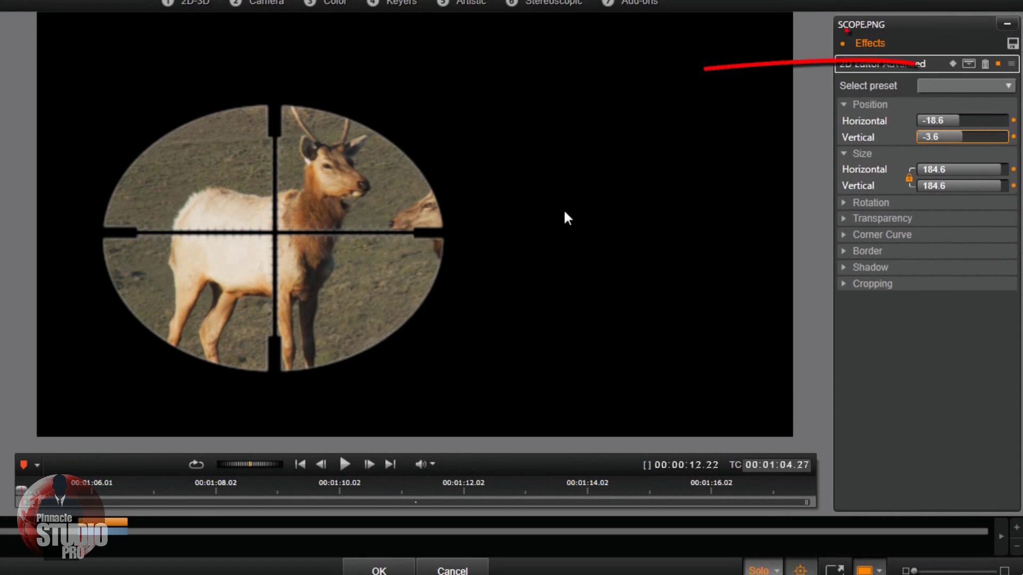
pyautogui.click(952, 64)
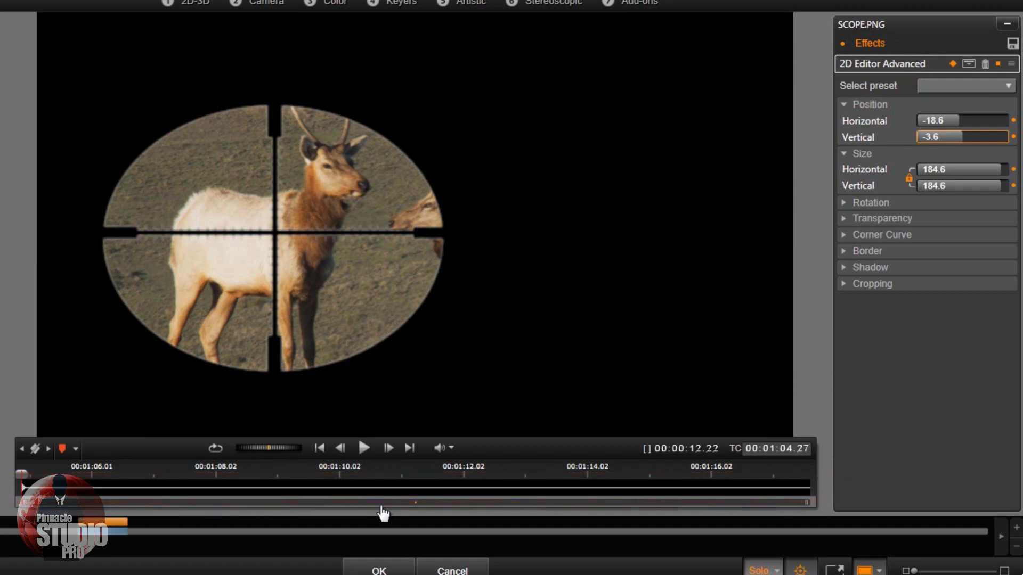
# - At 00:01:05.22, keyframe the scope's horizontal position to -12.9 so the crosshairs follow the elk
pyautogui.moveTo(40, 470)
pyautogui.moveTo(21, 475); pyautogui.dragTo(73, 470)
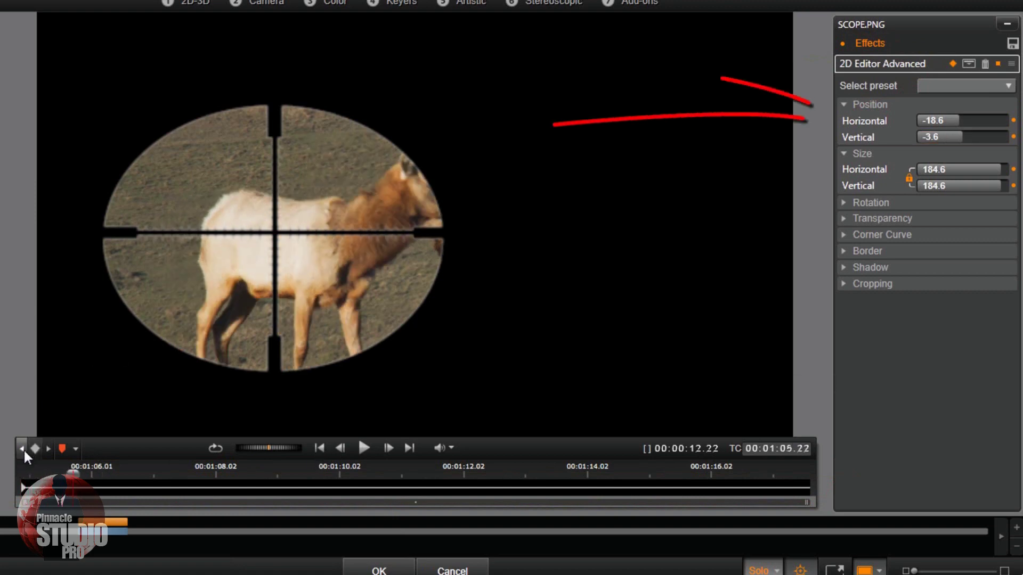
pyautogui.click(938, 118)
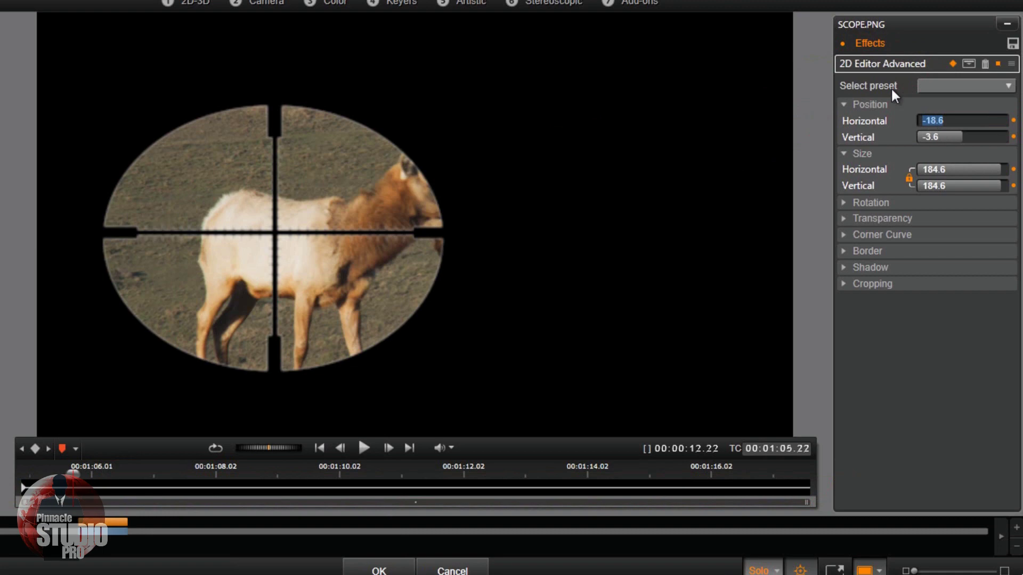
pyautogui.press('BackSpace')
pyautogui.write('-14.6')
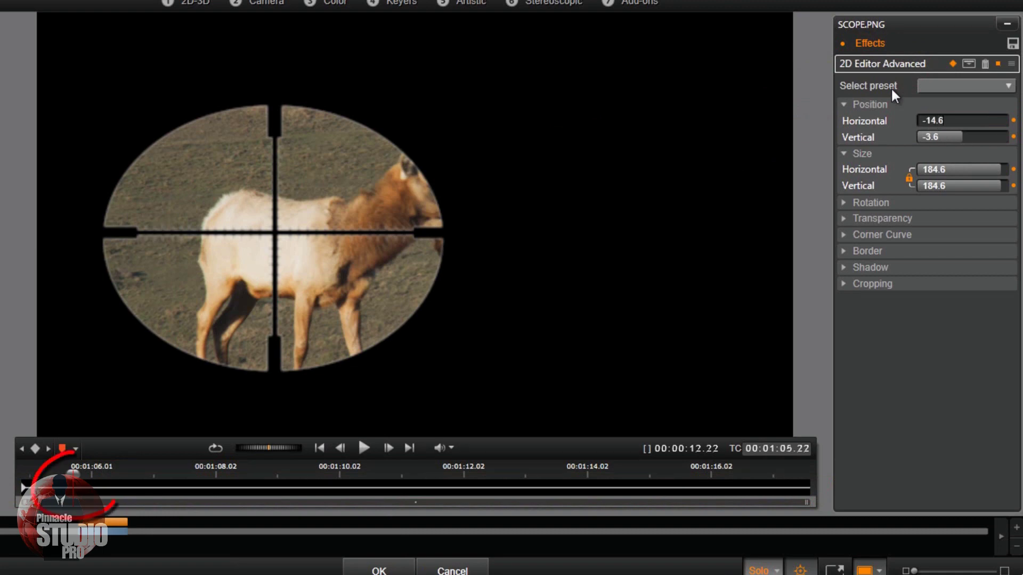
pyautogui.press('Return')
pyautogui.moveTo(960, 119)
pyautogui.mouseDown()
pyautogui.moveTo(972, 118)
pyautogui.moveTo(961, 119)
pyautogui.mouseUp()
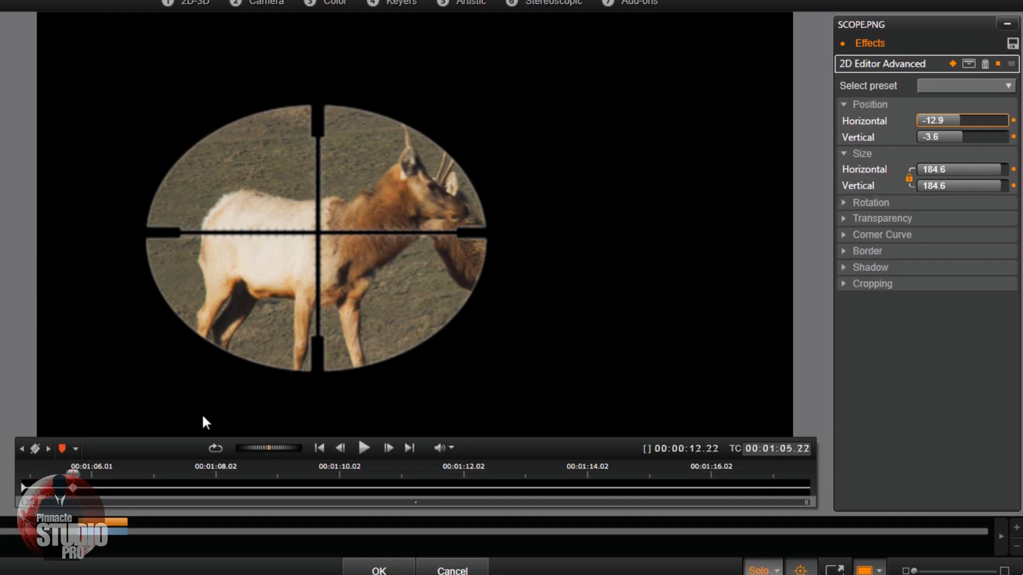
# - Return to the clip's start, advance to 00:01:05.03 and keyframe the scope's horizontal position to -17.5
pyautogui.moveTo(73, 474)
pyautogui.mouseDown()
pyautogui.moveTo(21, 473)
pyautogui.moveTo(64, 474)
pyautogui.mouseUp()
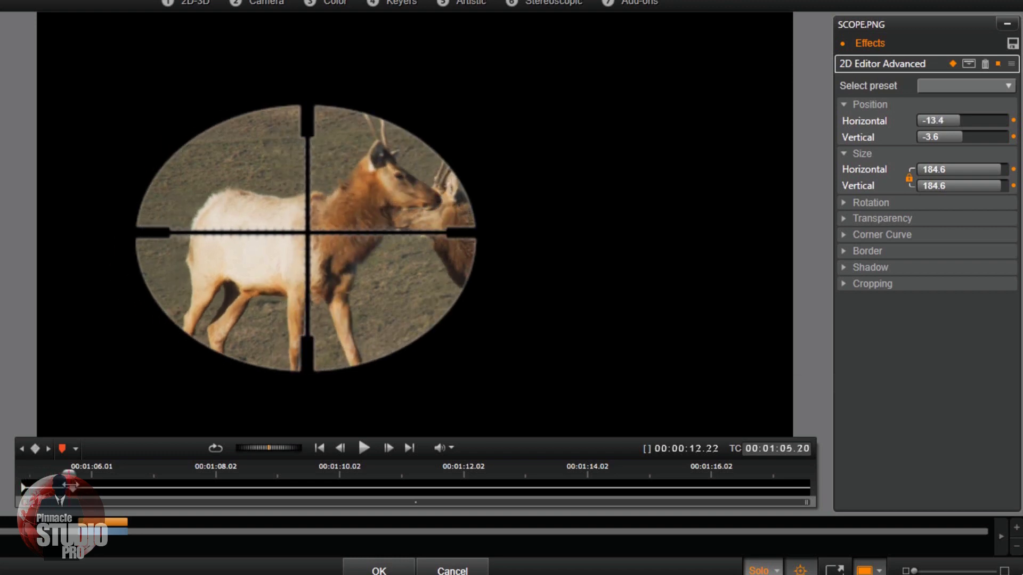
pyautogui.moveTo(64, 474); pyautogui.dragTo(21, 473)
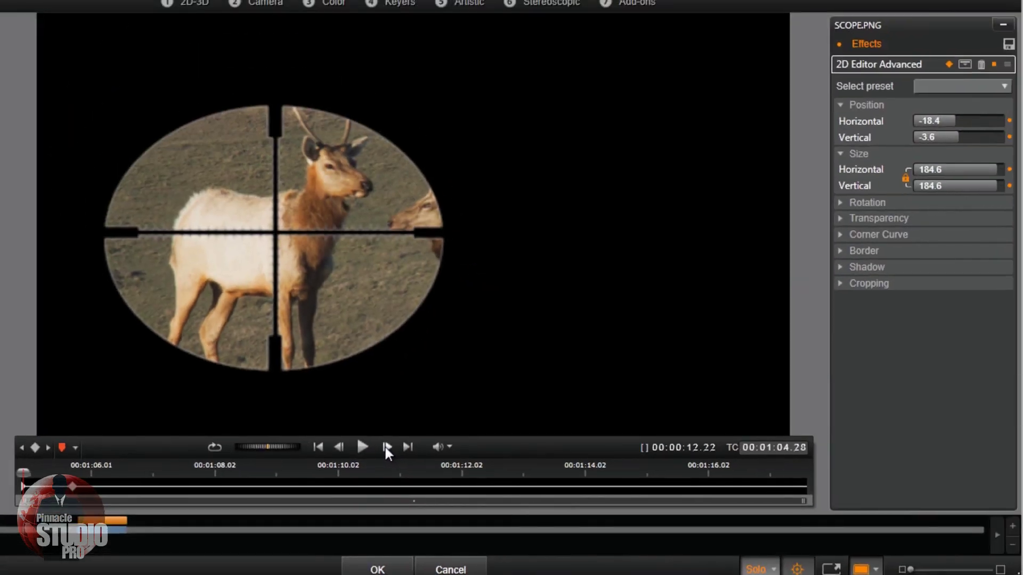
pyautogui.click(385, 446)
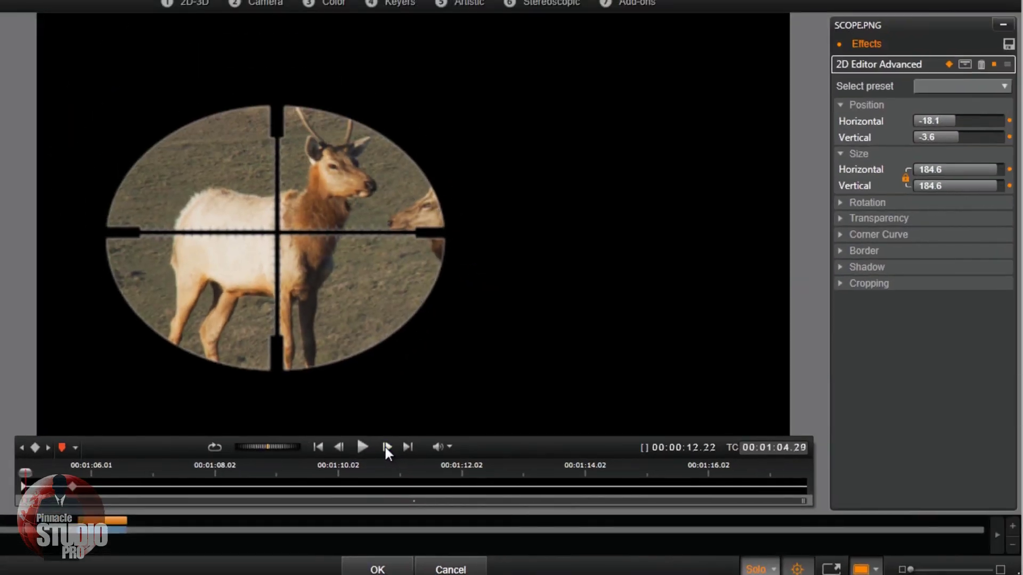
pyautogui.click(385, 446)
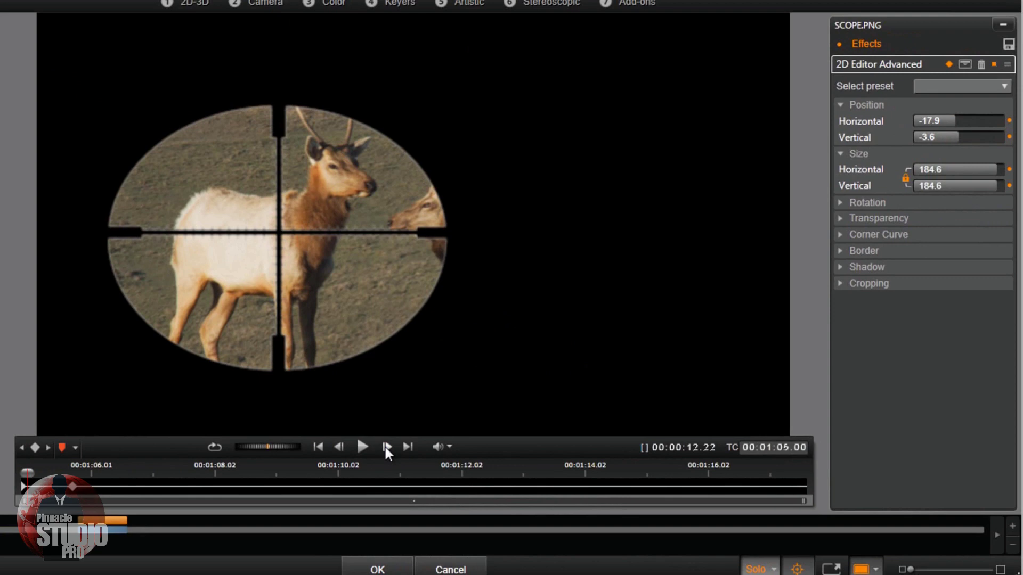
pyautogui.click(385, 446)
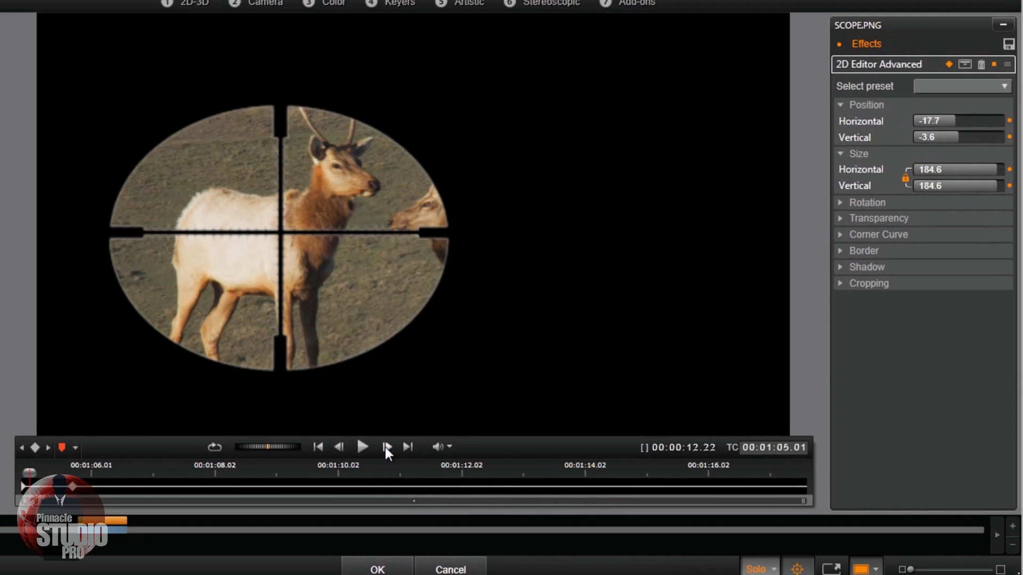
pyautogui.click(386, 447)
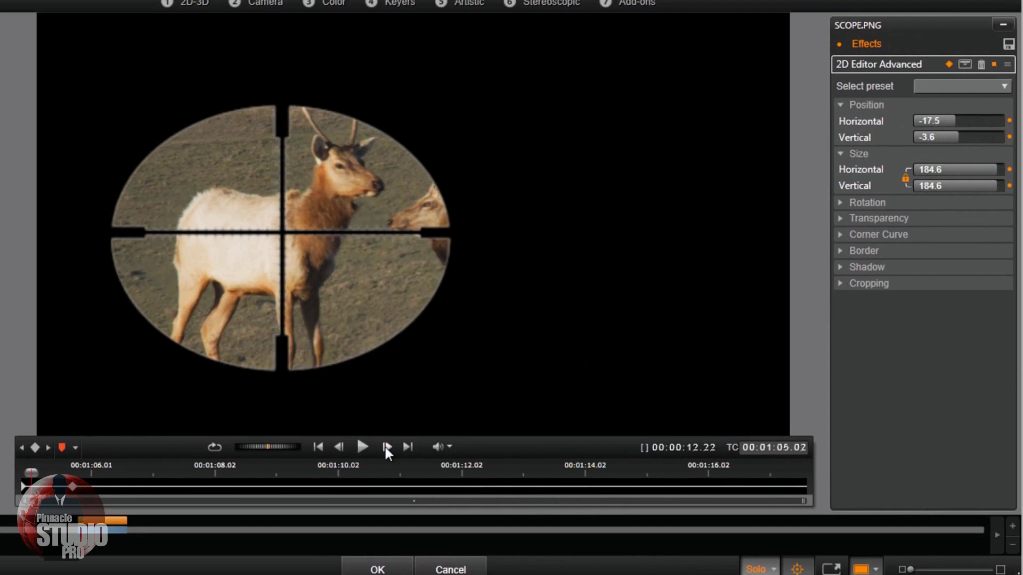
pyautogui.click(385, 446)
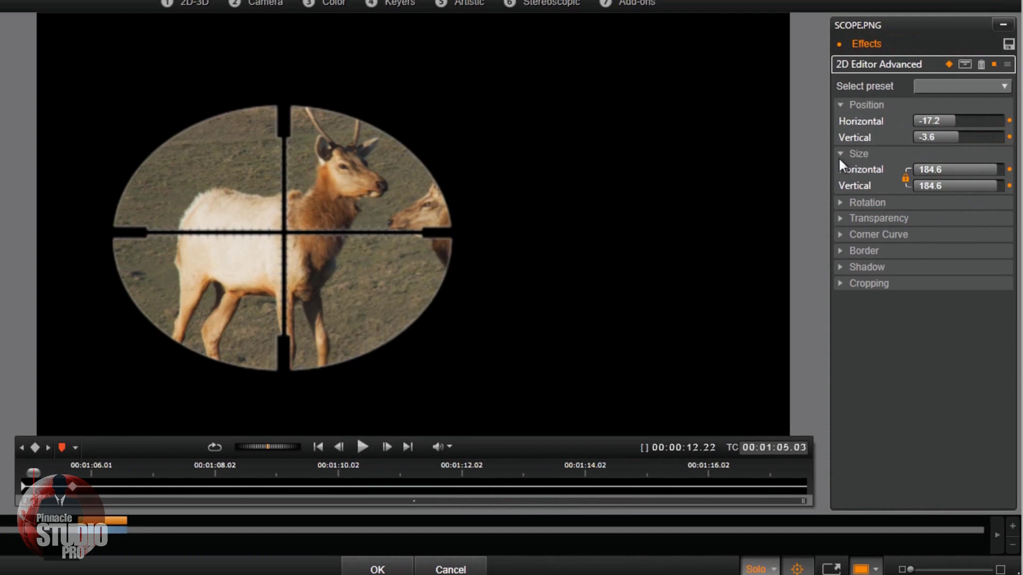
pyautogui.click(929, 123)
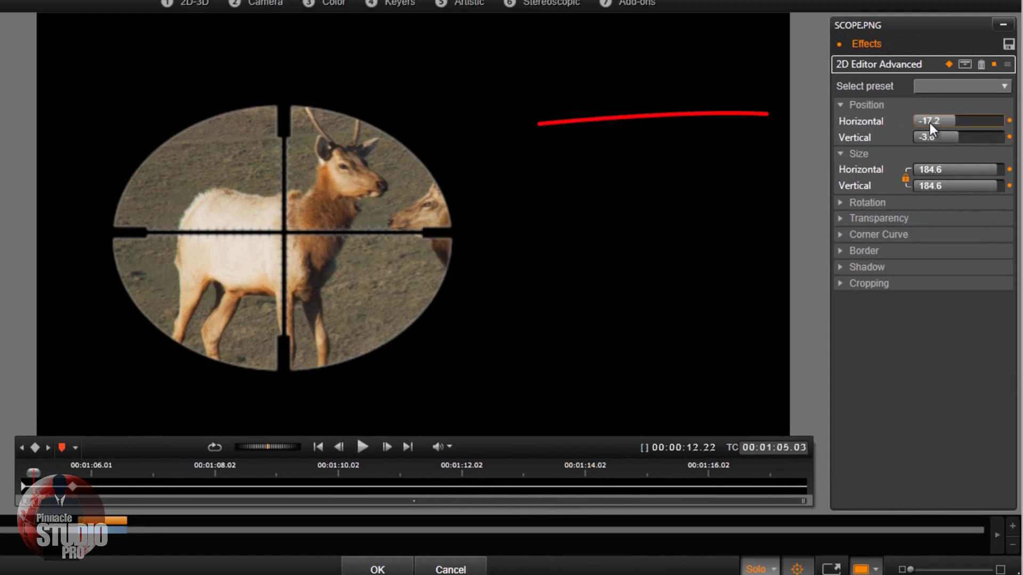
pyautogui.click(941, 122)
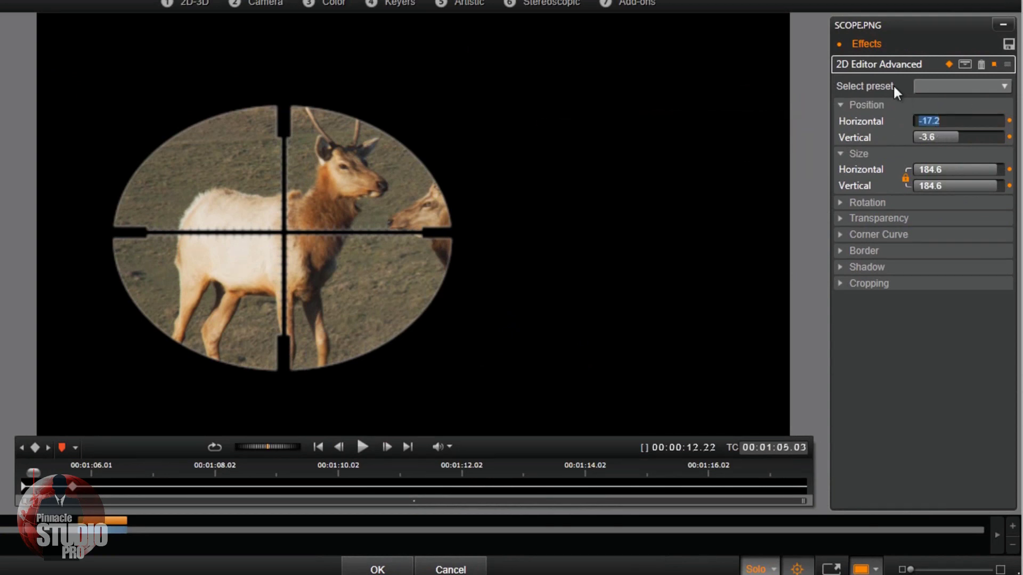
pyautogui.press('BackSpace')
pyautogui.write('-17.5')
pyautogui.press('Return')
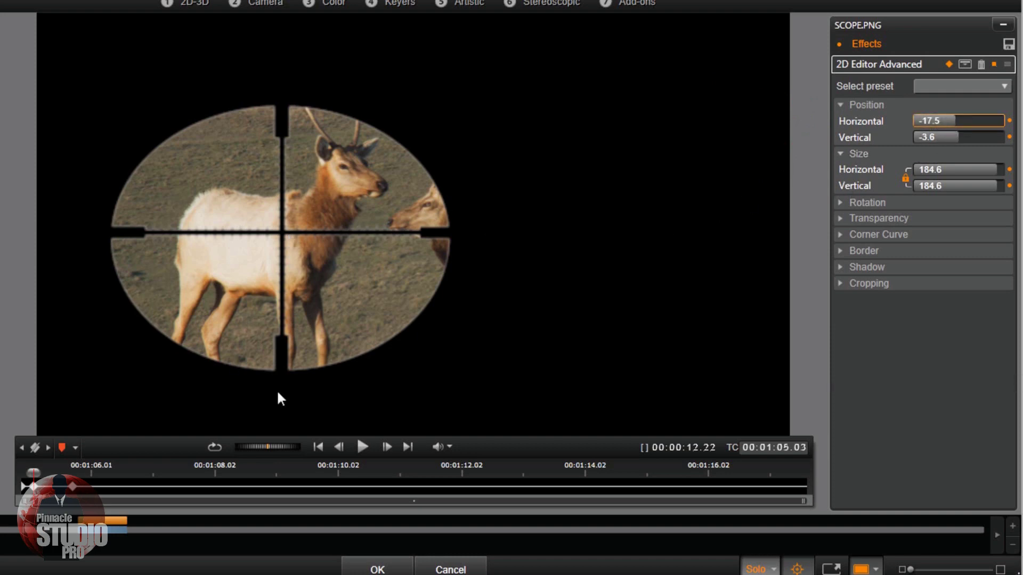
# - Advance to 00:01:05.06 and keyframe the scope's horizontal position to -17
pyautogui.click(387, 448)
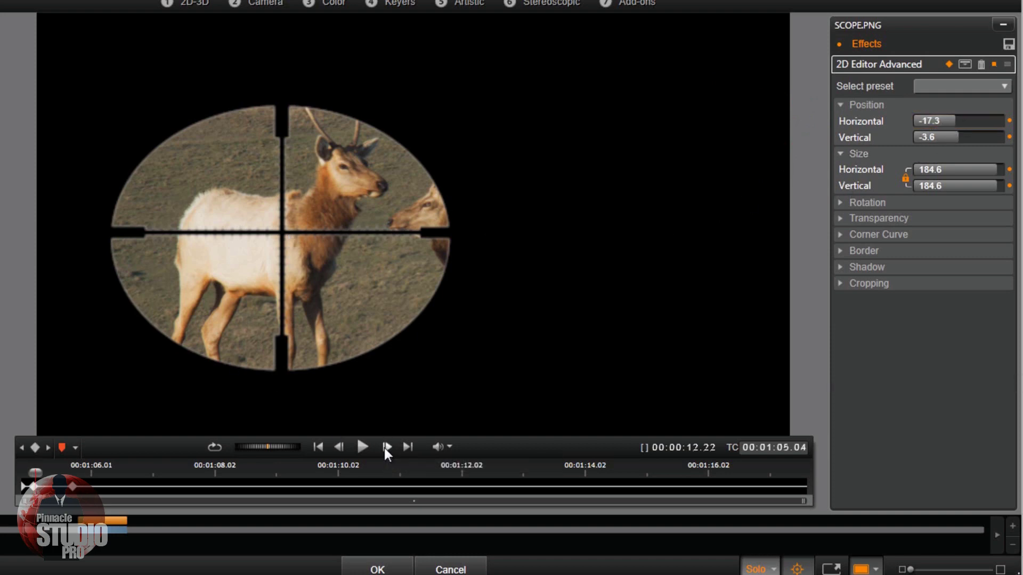
pyautogui.click(385, 448)
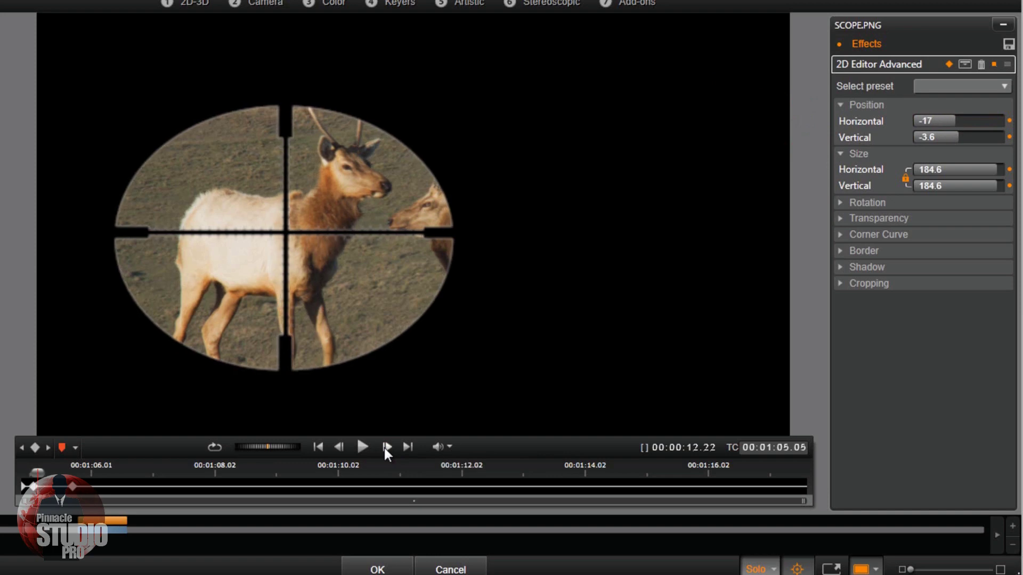
pyautogui.click(385, 448)
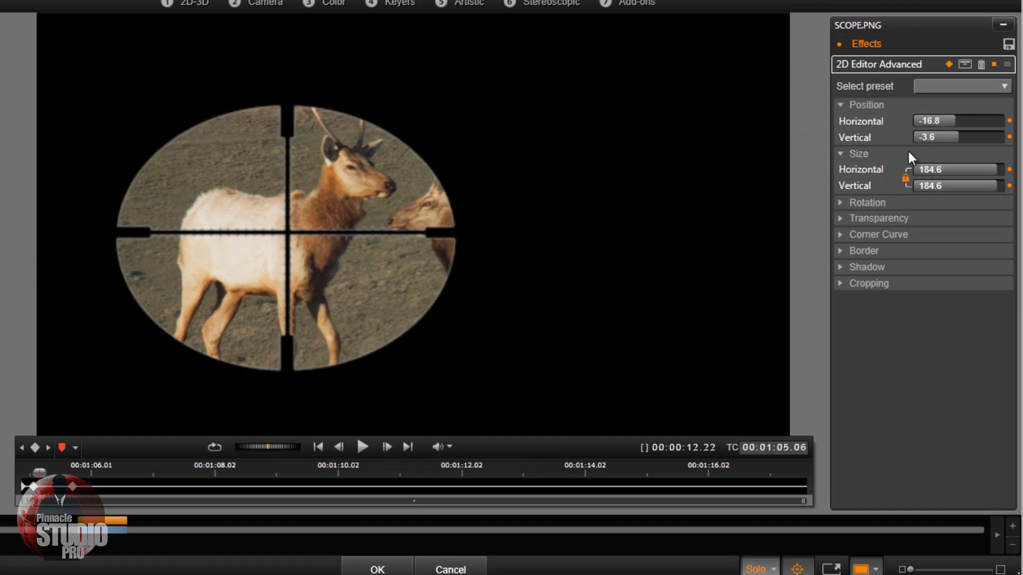
pyautogui.click(929, 120)
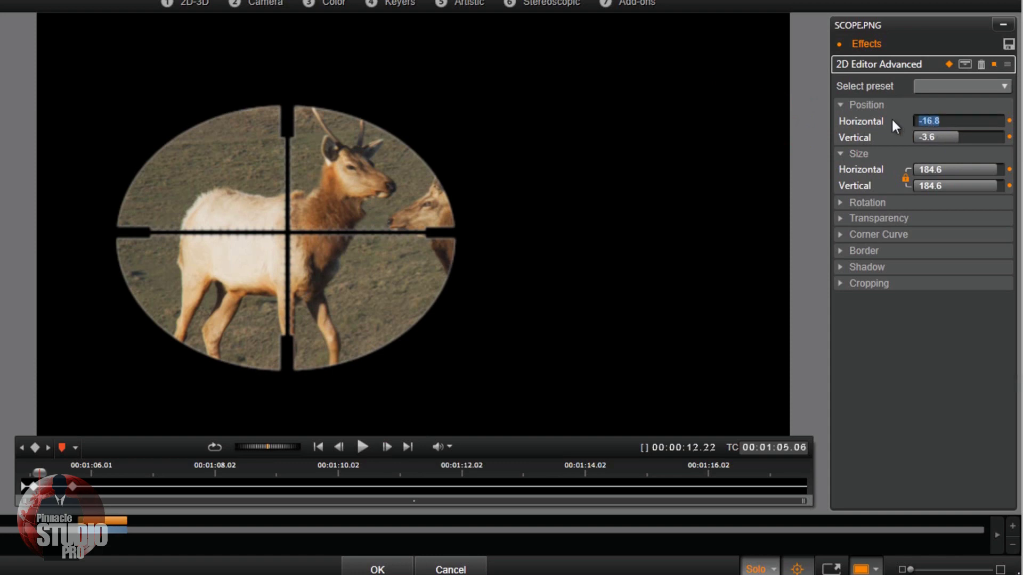
pyautogui.press('BackSpace')
pyautogui.write('-17')
pyautogui.press('Return')
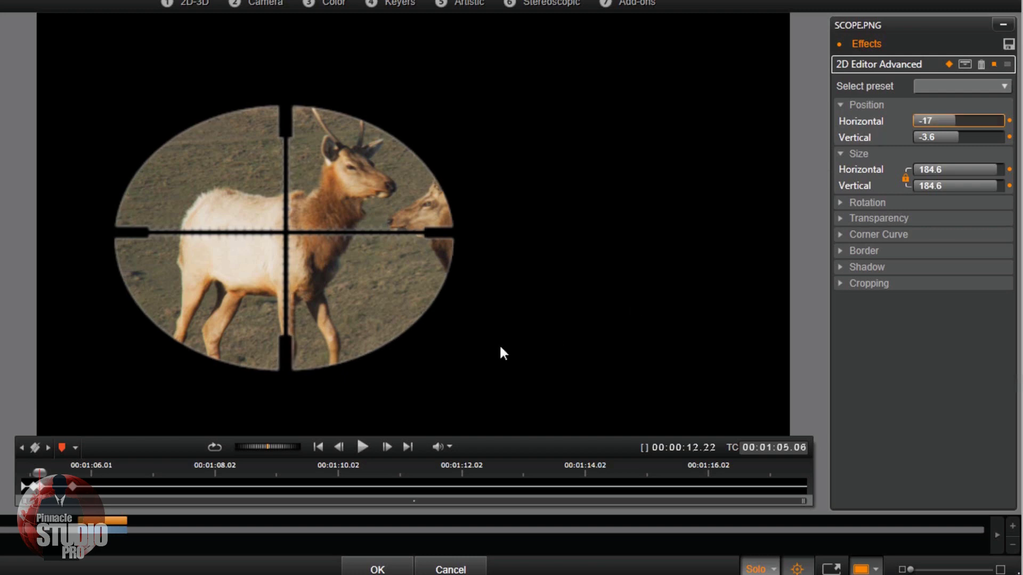
# - Advance to 00:01:05.15 and keyframe the scope's horizontal position to -15 to stay on the elk
pyautogui.click(388, 449)
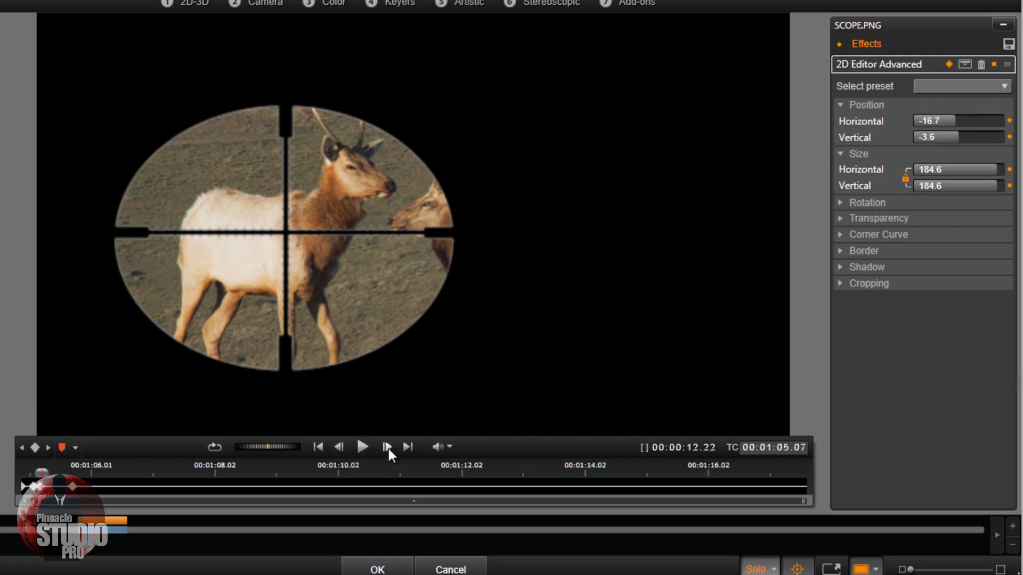
pyautogui.click(388, 448)
pyautogui.click(388, 448)
pyautogui.click(388, 449)
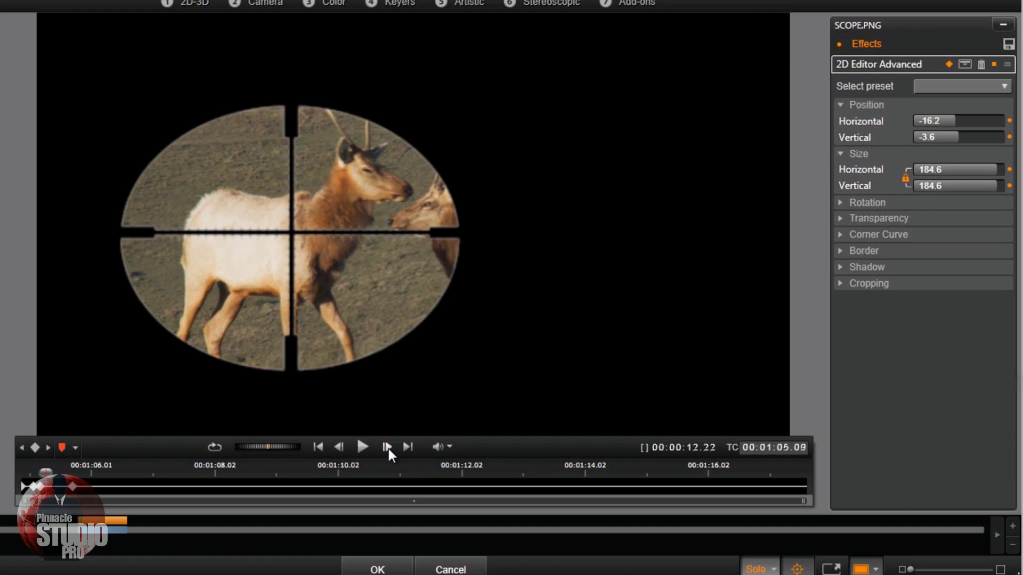
pyautogui.click(388, 448)
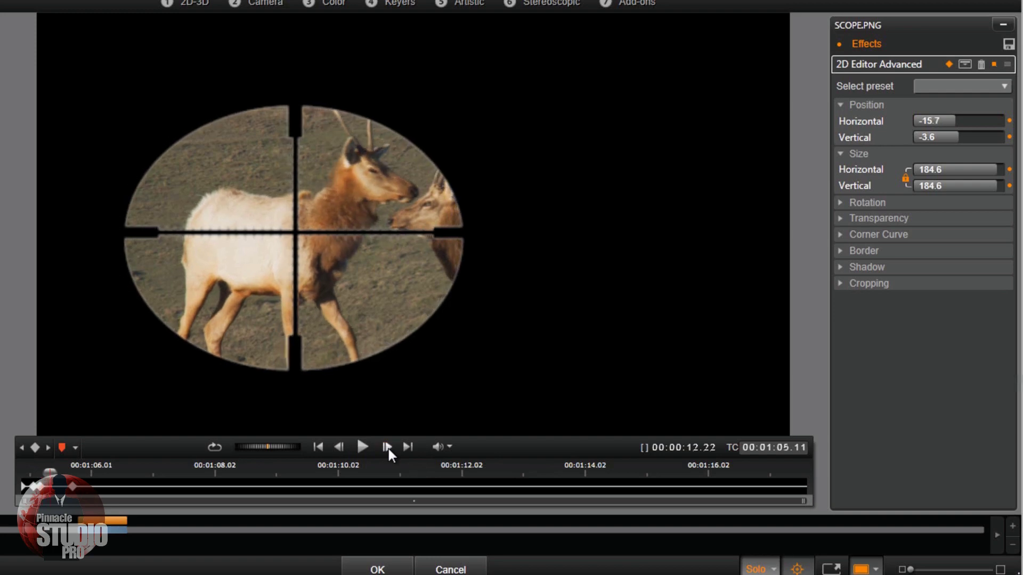
pyautogui.click(389, 448)
pyautogui.click(388, 449)
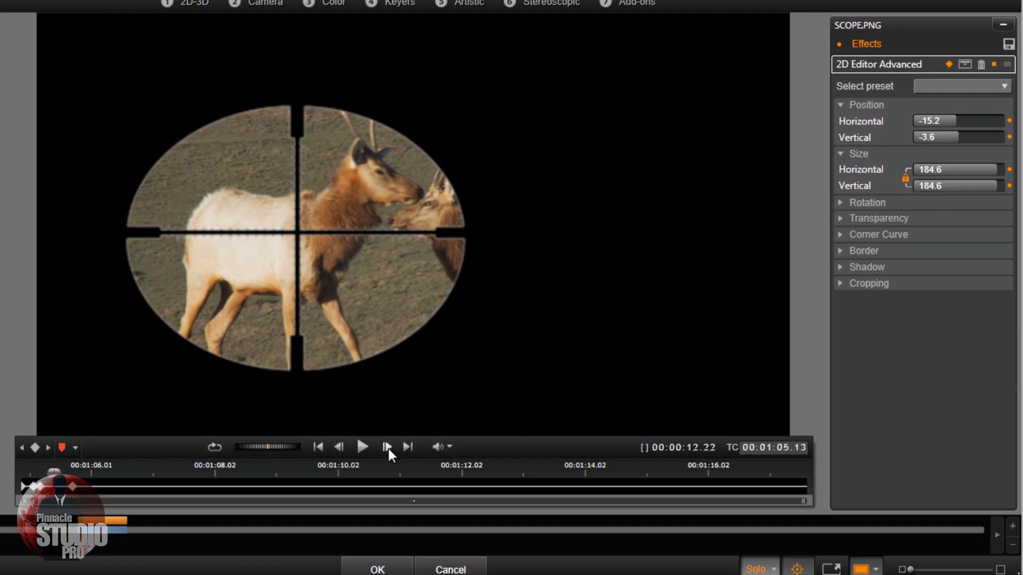
pyautogui.click(388, 449)
pyautogui.click(389, 449)
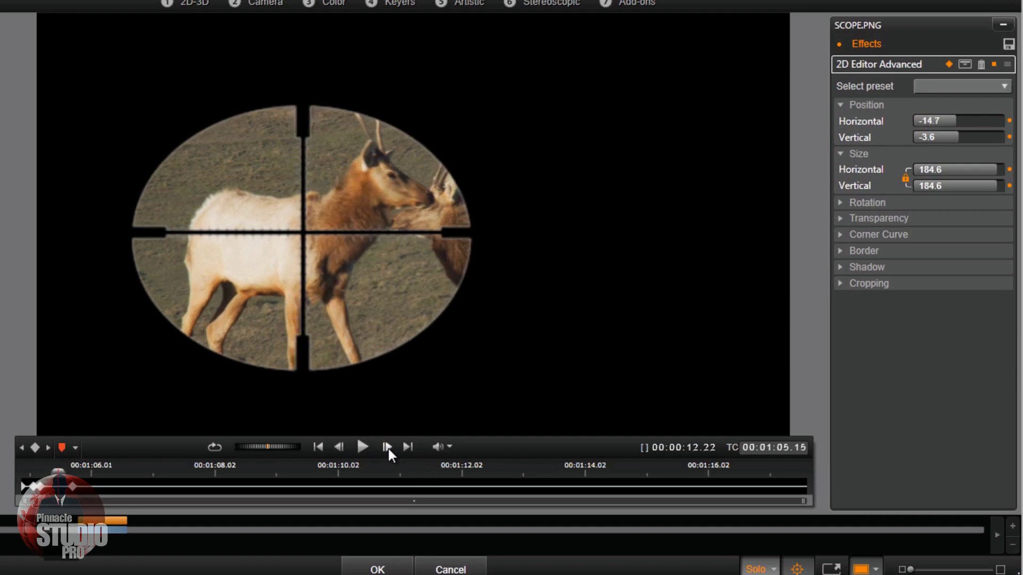
pyautogui.doubleClick(934, 119)
pyautogui.write('-15')
pyautogui.press('Return')
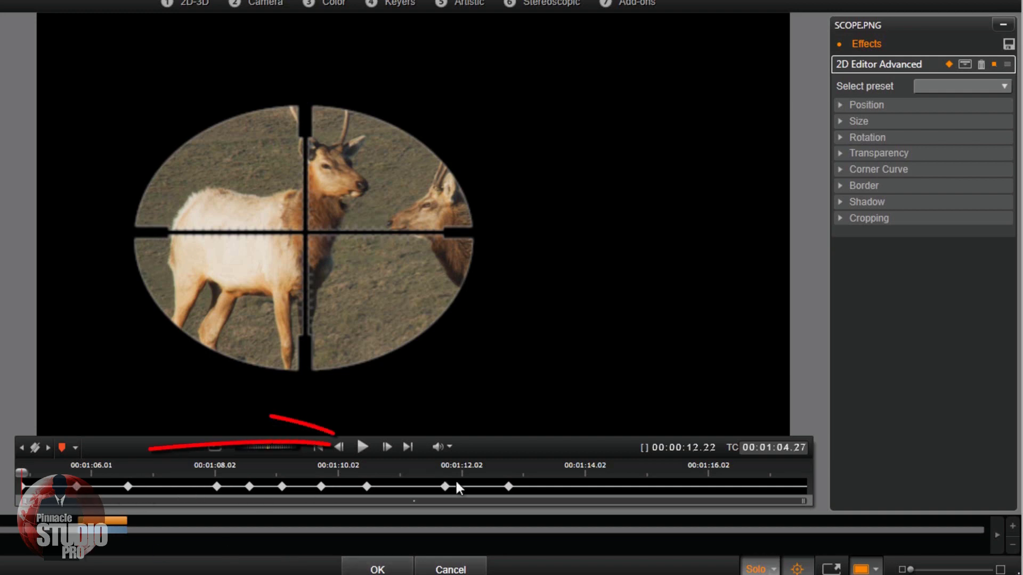
# - Play back the keyframed scope movement and add the EarthQuake camera effect to the scope overlay
pyautogui.click(362, 447)
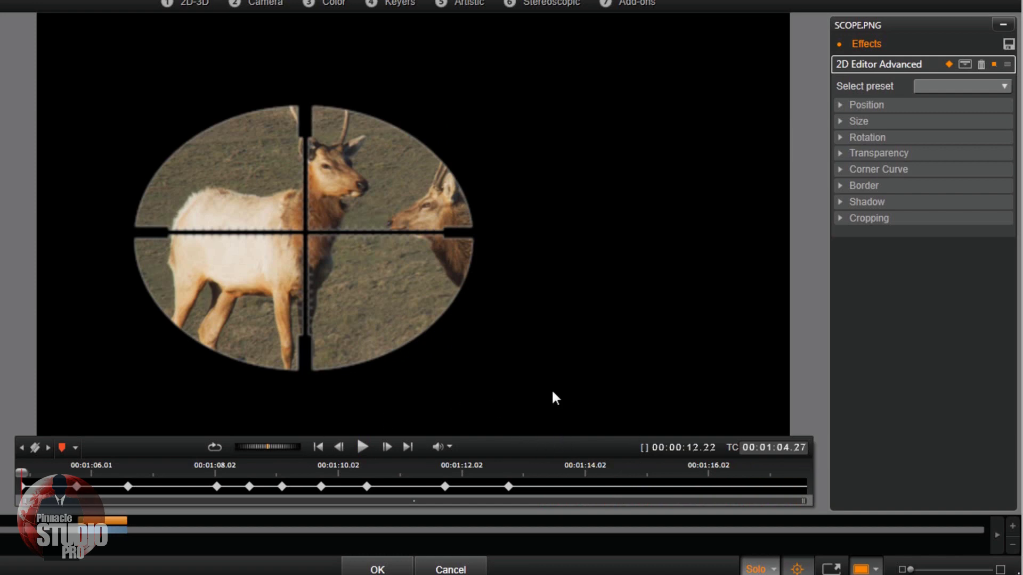
pyautogui.click(362, 448)
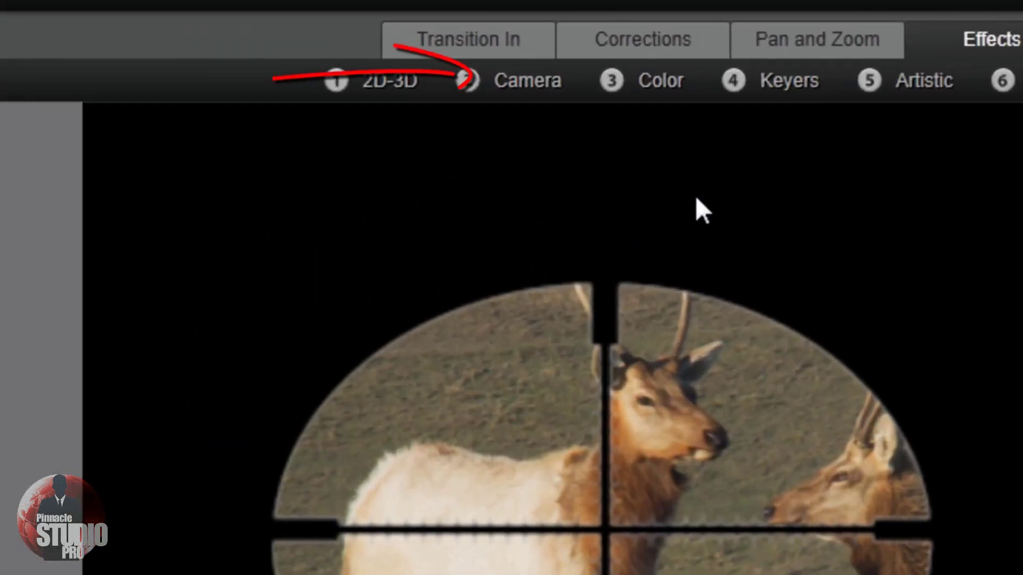
pyautogui.click(515, 83)
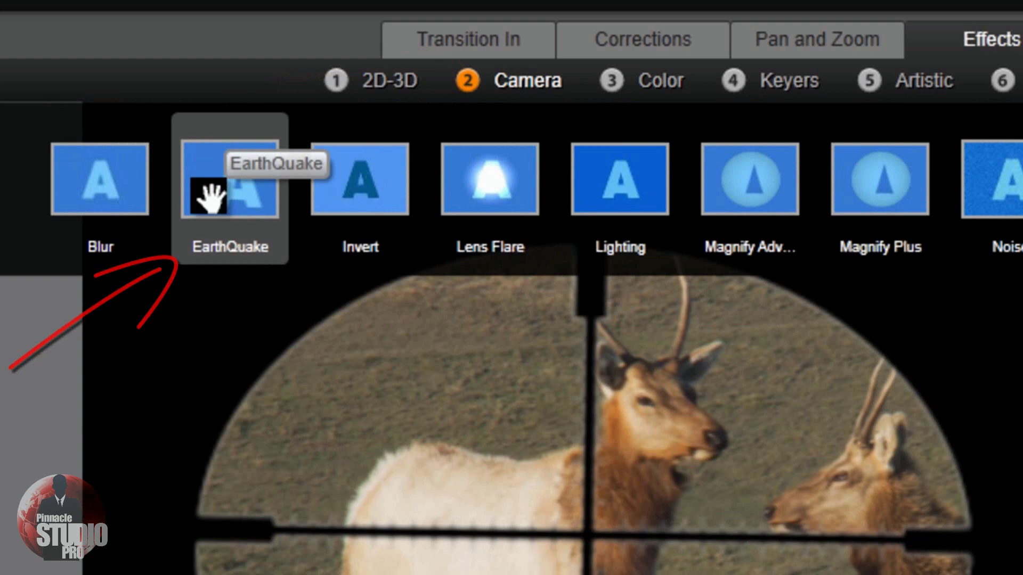
pyautogui.click(209, 197)
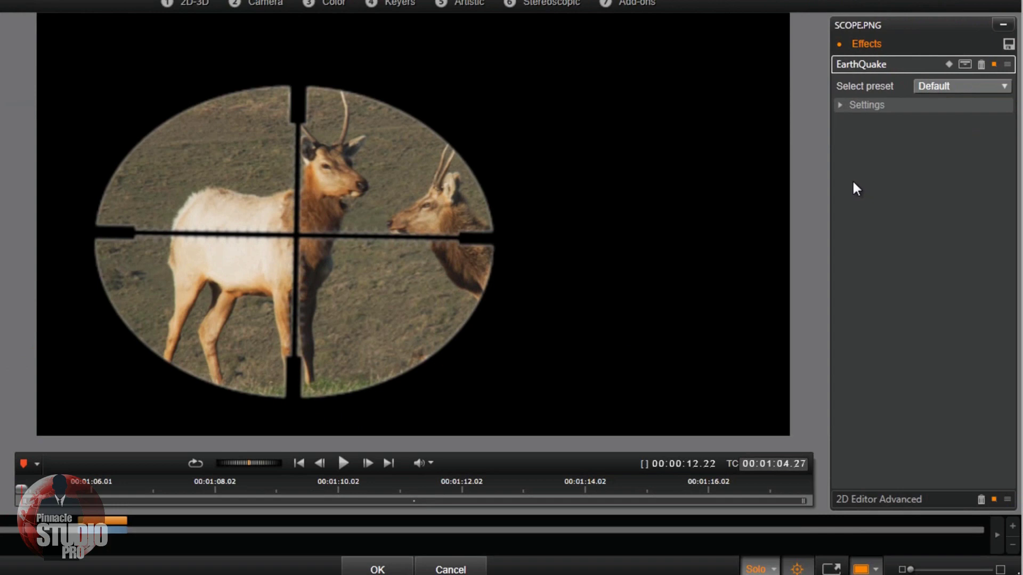
# - Set the EarthQuake effect's intensity to 0.22 and its shake speed to 0.09
pyautogui.click(840, 106)
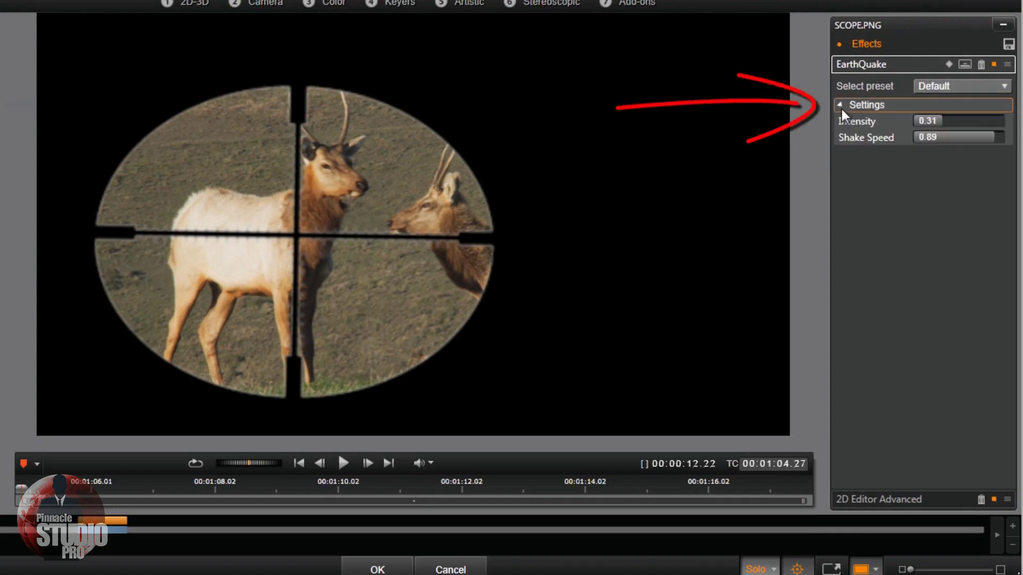
pyautogui.doubleClick(932, 120)
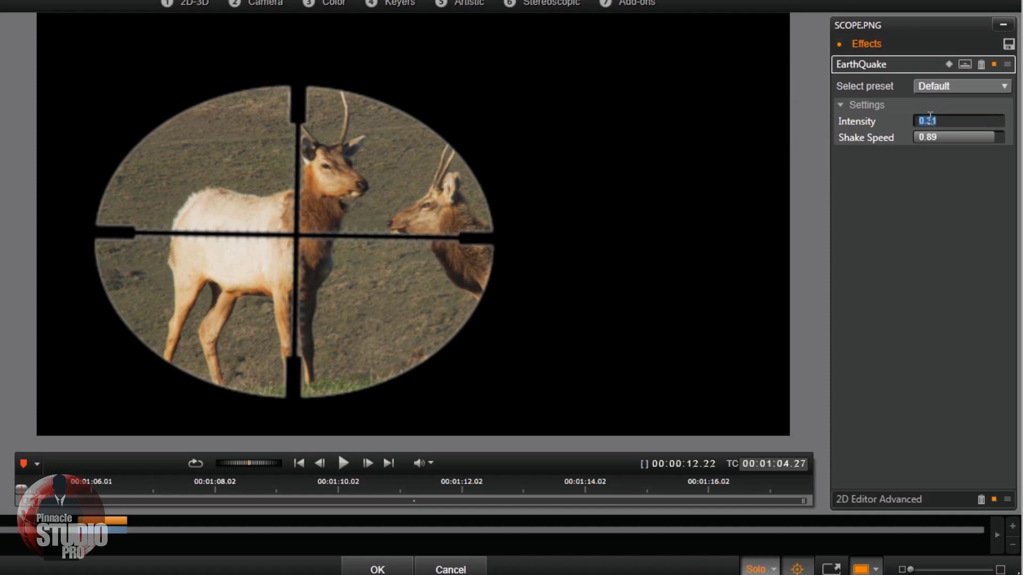
pyautogui.write('0.22')
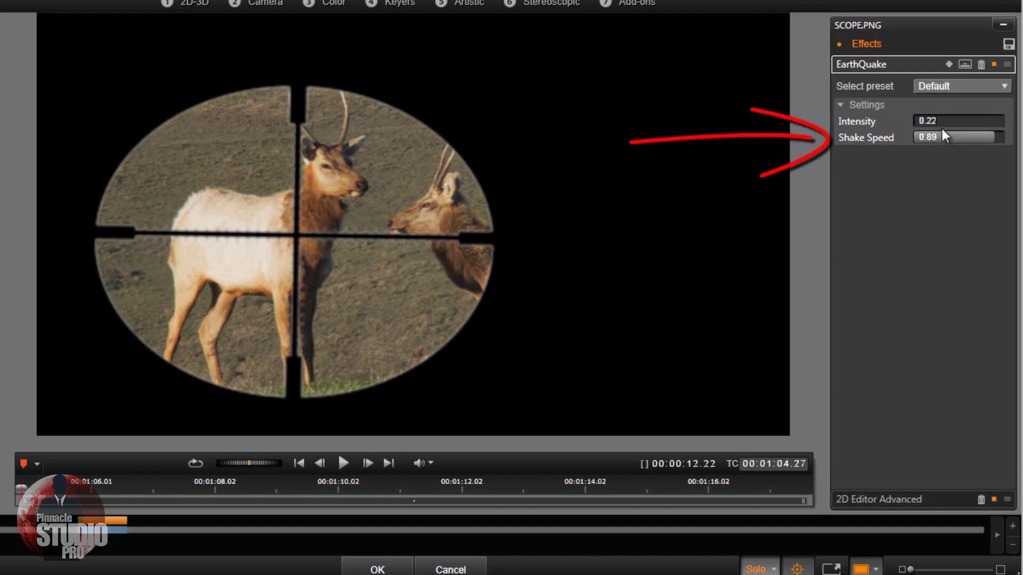
pyautogui.press('Return')
pyautogui.click(937, 137)
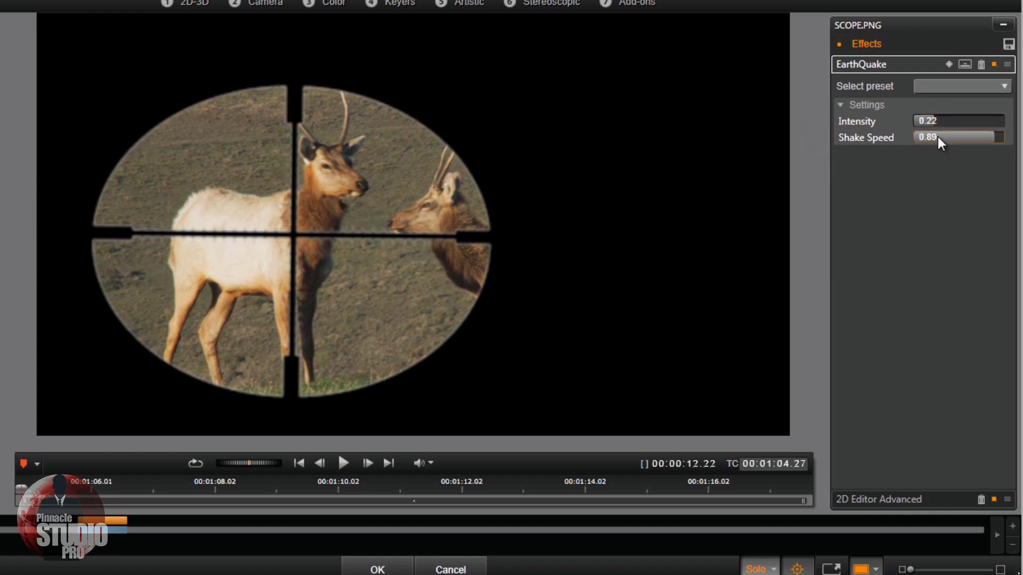
pyautogui.doubleClick(937, 136)
pyautogui.write('0.09')
pyautogui.press('Return')
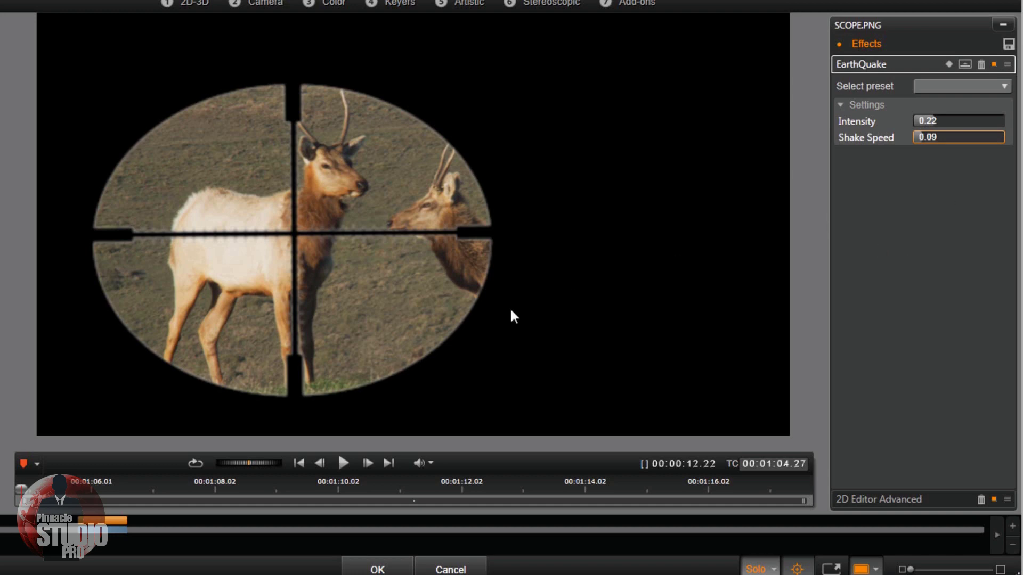
# - Play back the scope with the shake effect and accept the effect changes
pyautogui.click(343, 463)
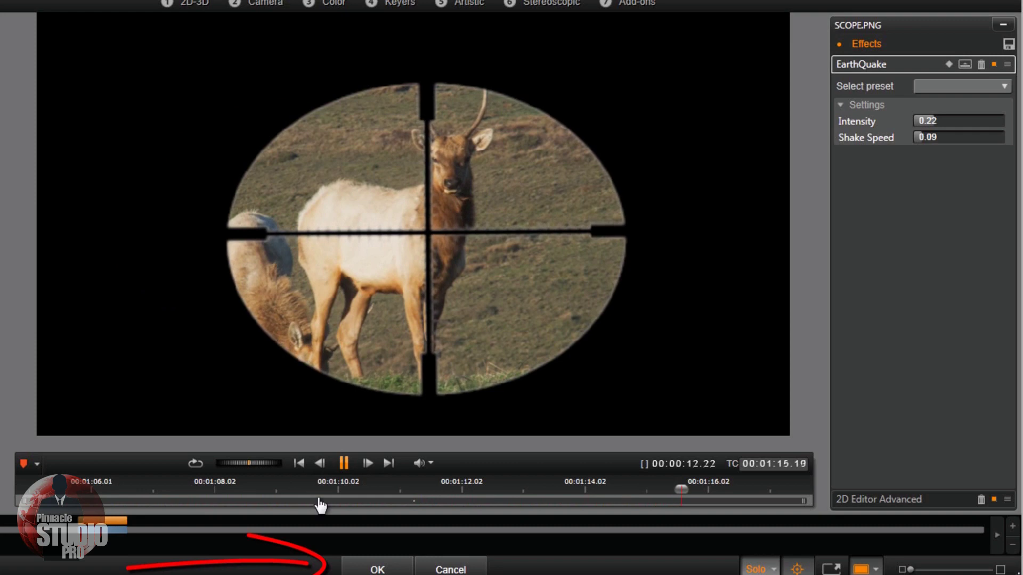
pyautogui.click(369, 570)
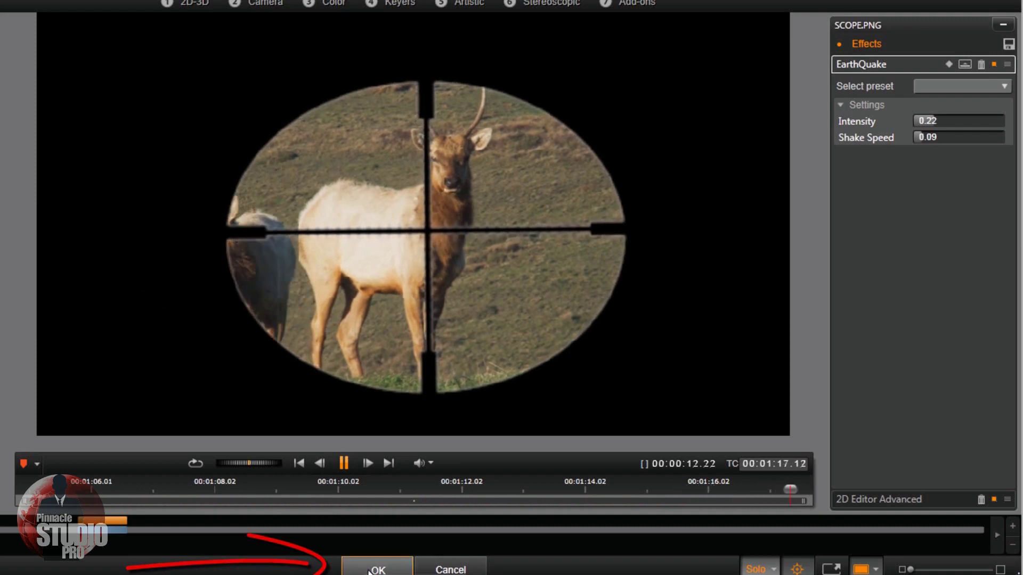